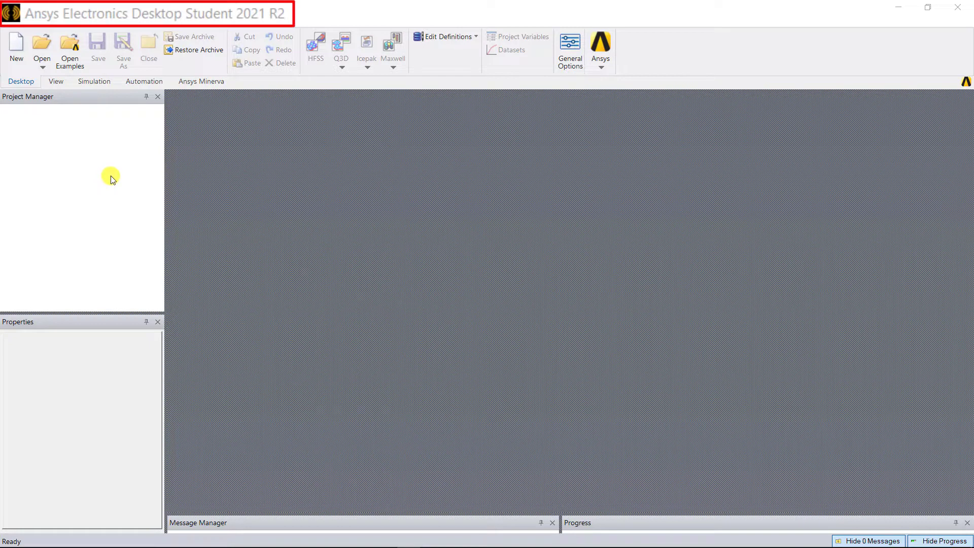
Load EMB.aedt, hide the Brake_Plate in the active view, and select the coil.
left_click(43, 50)
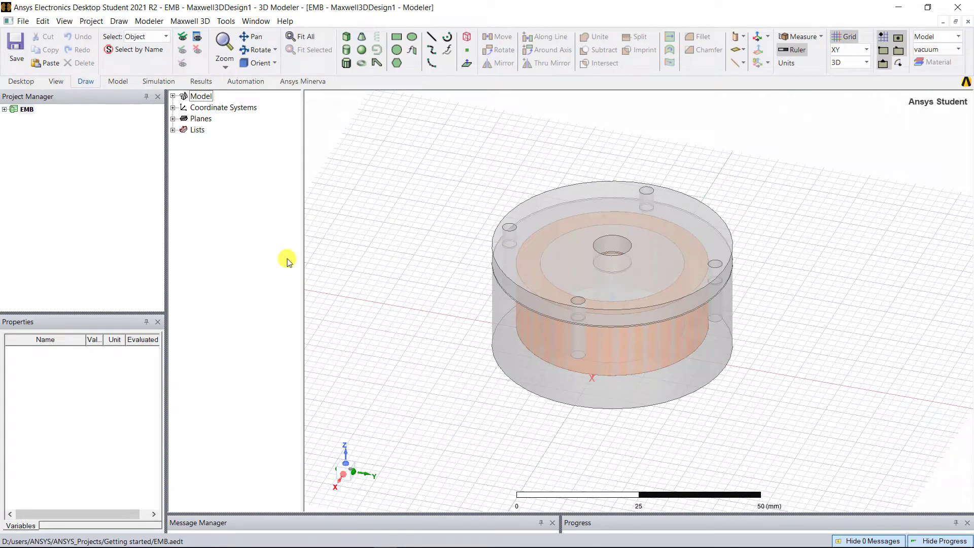
left_click(512, 258)
left_click(197, 51)
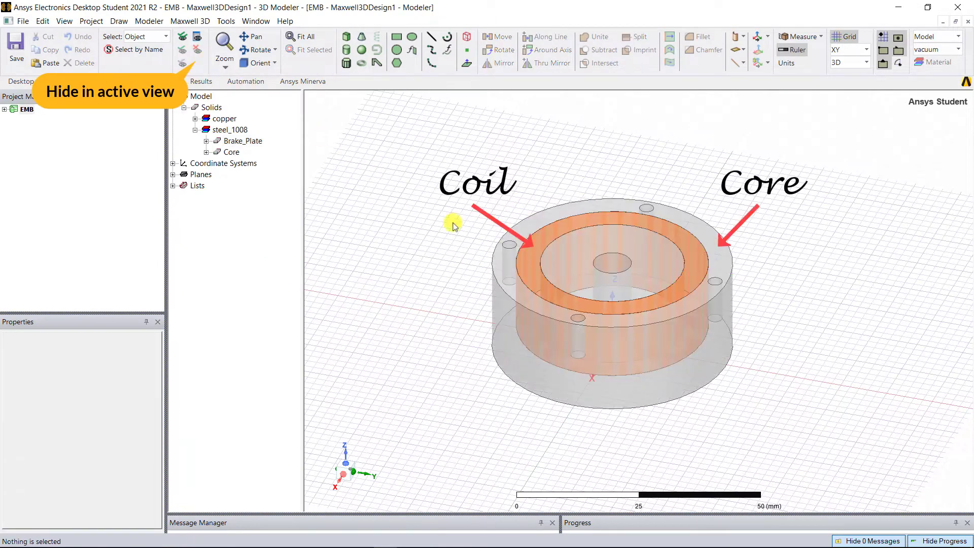
left_click(532, 270)
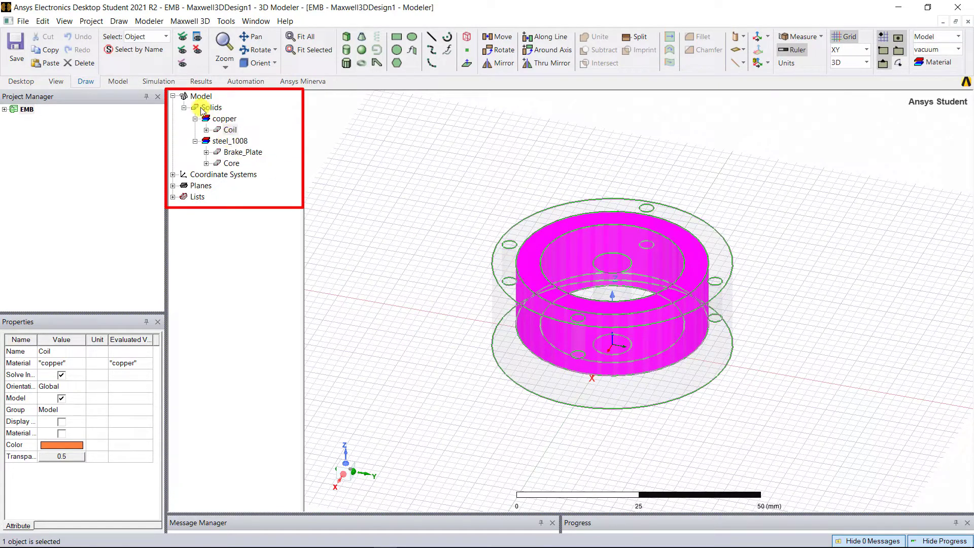
Assign an Insulating boundary, Insulating1, to the Coil.
left_click(230, 130)
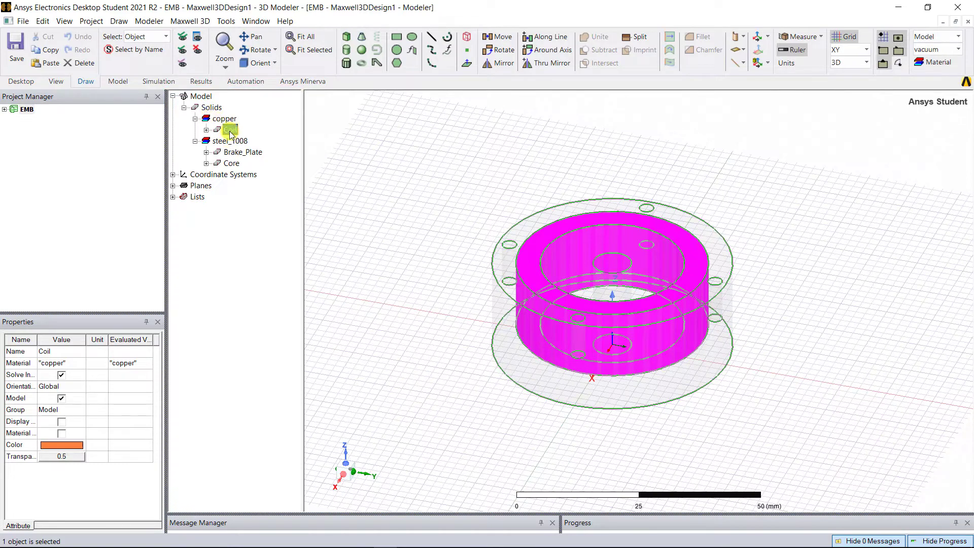
right_click(230, 130)
mouse_move(315, 278)
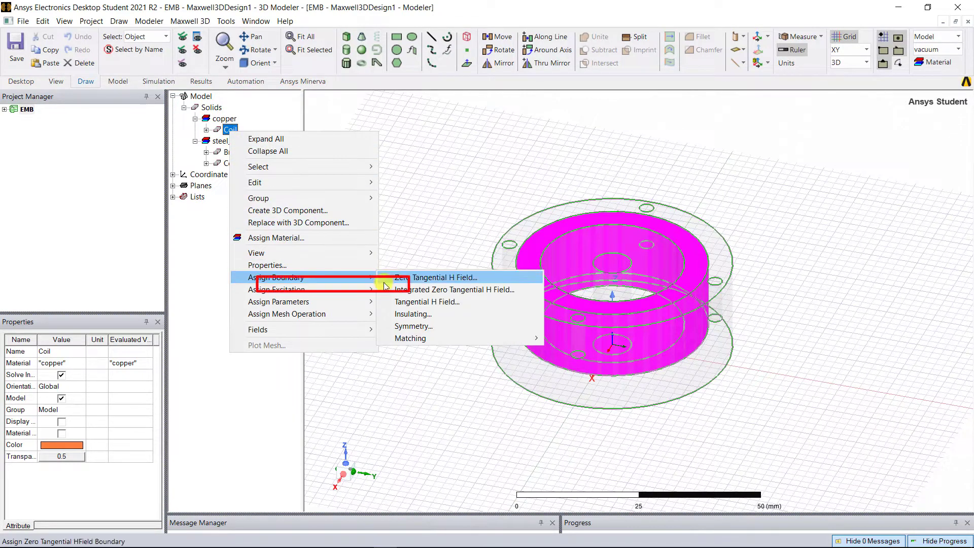
left_click(421, 314)
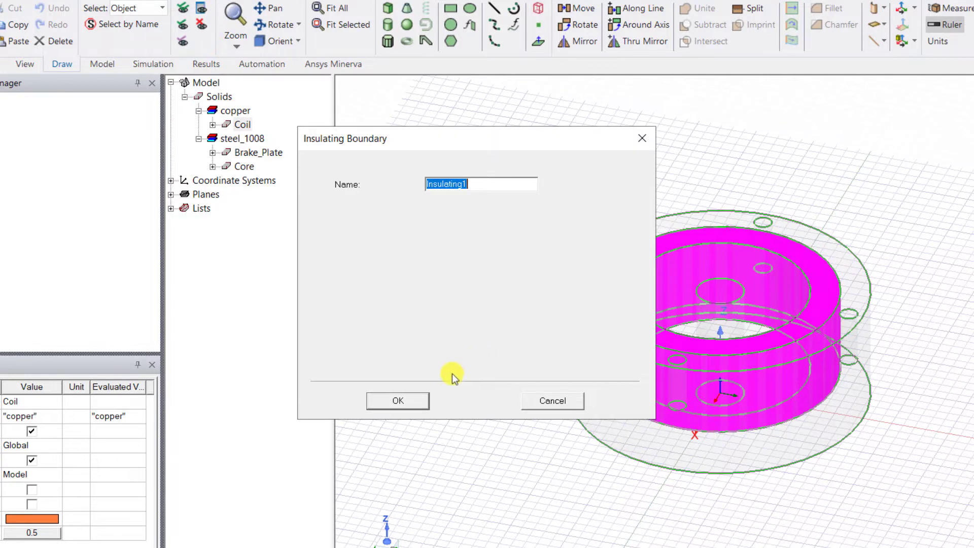
left_click(398, 401)
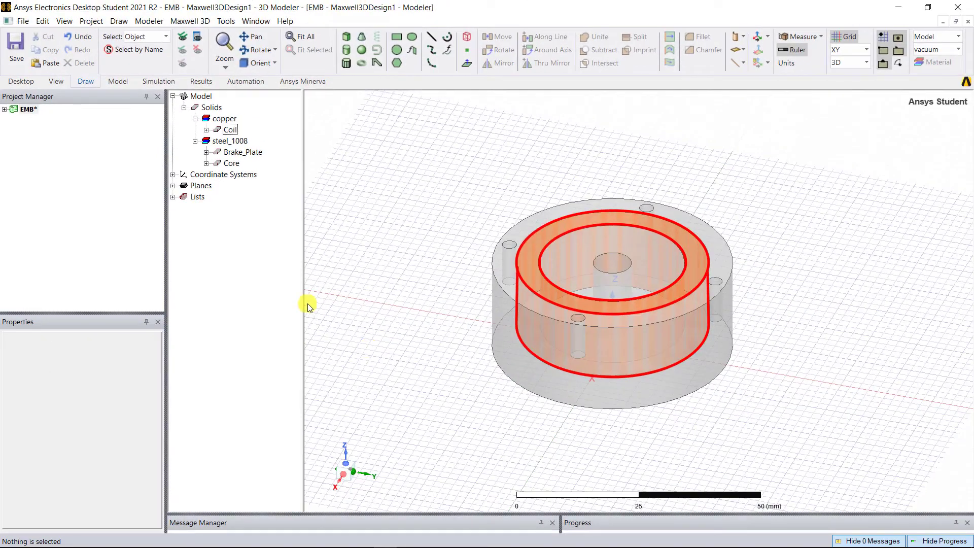
Expand the EMB project and Maxwell3DDesign1 tree down to Boundaries.
double_click(7, 109)
left_click(14, 121)
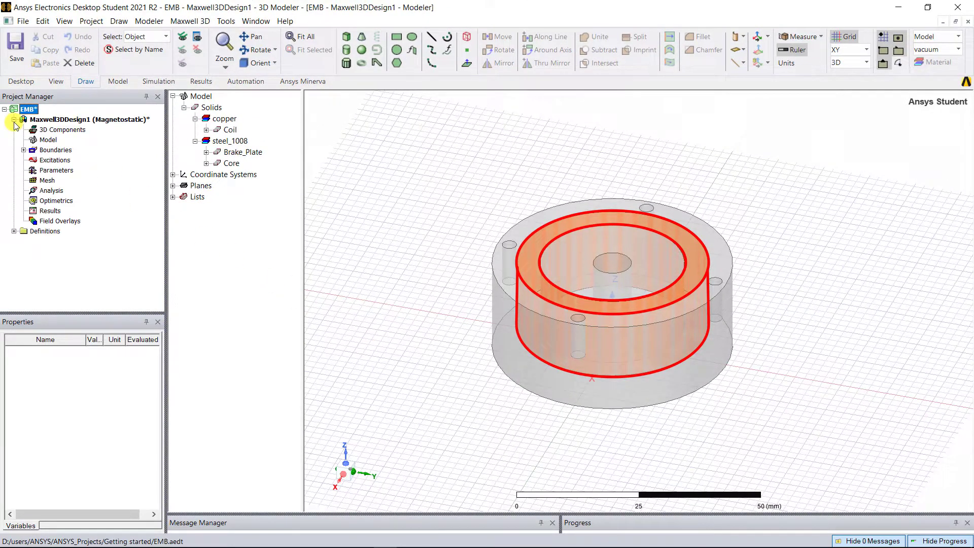
left_click(23, 150)
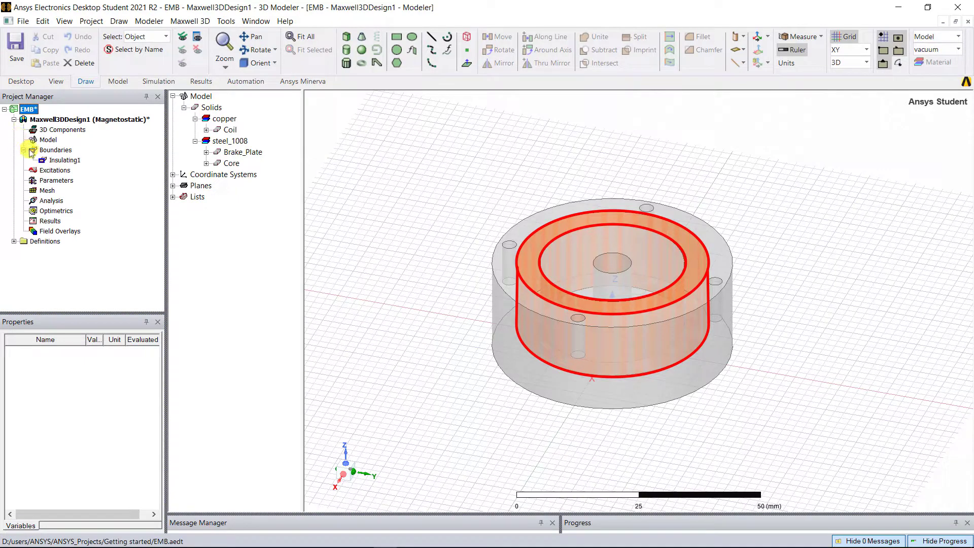
left_click(66, 160)
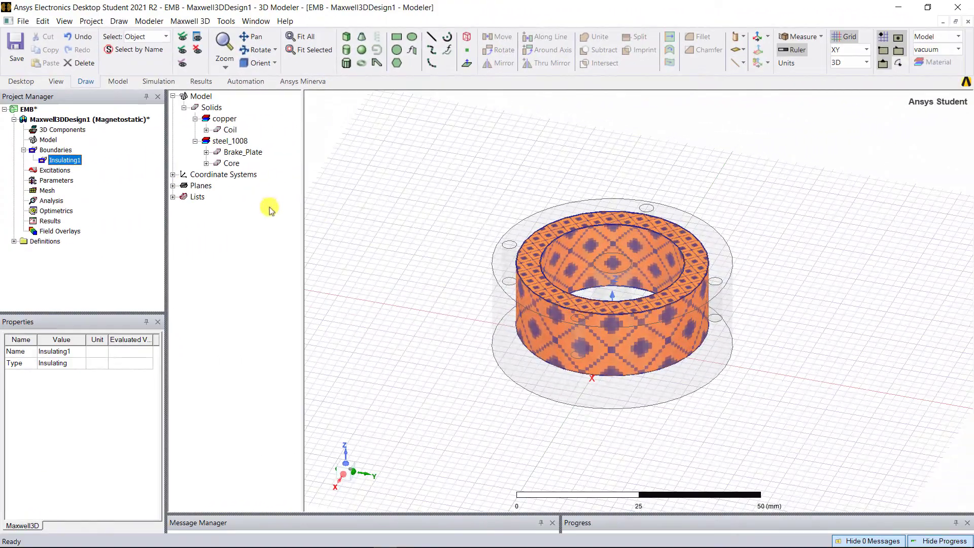
Section the Coil along the XZ plane to produce the Coil_Section1 sheet.
left_click(229, 131)
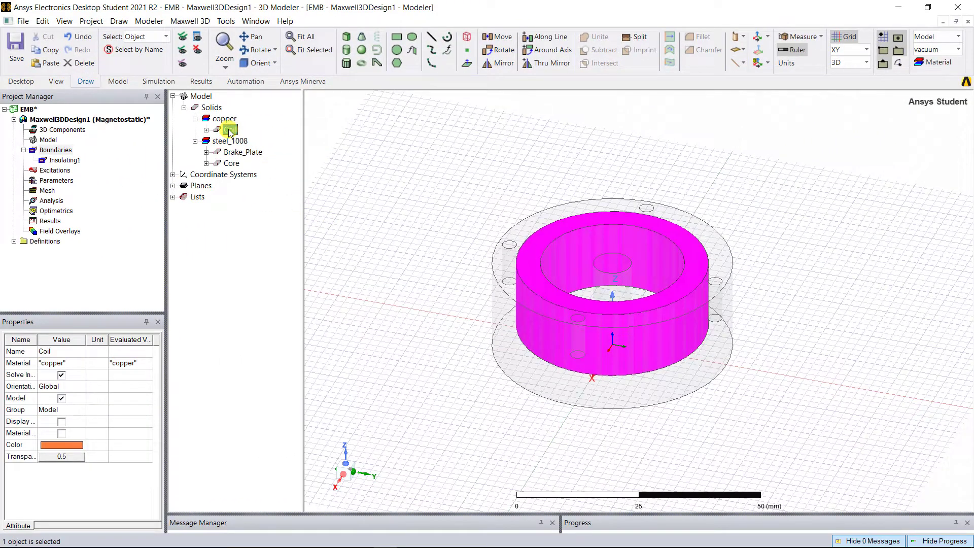
right_click(229, 131)
mouse_move(269, 181)
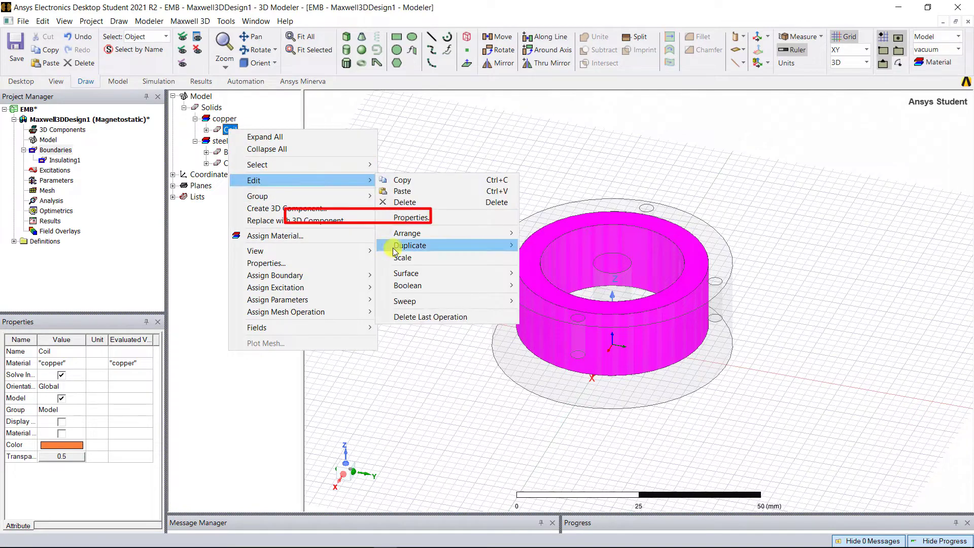
mouse_move(501, 273)
left_click(542, 272)
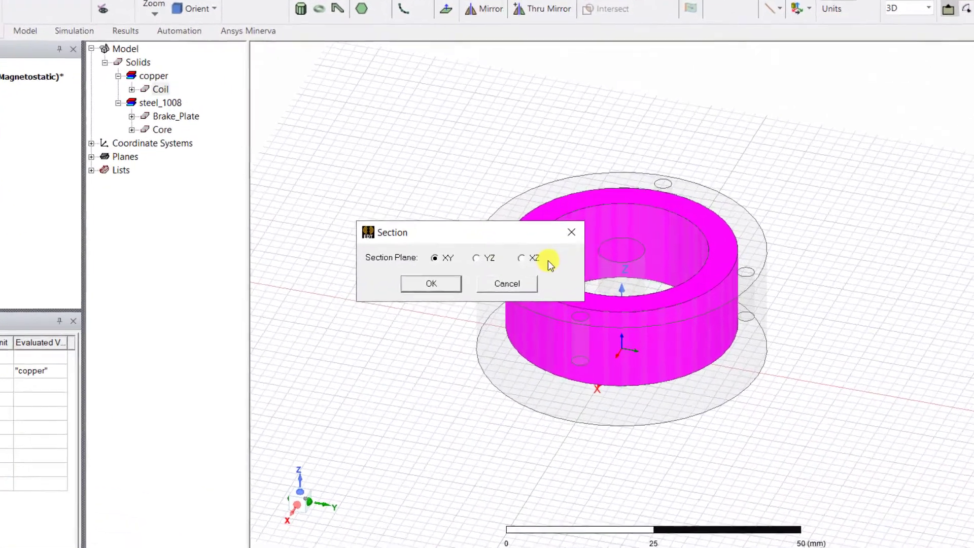
left_click(520, 256)
left_click(425, 280)
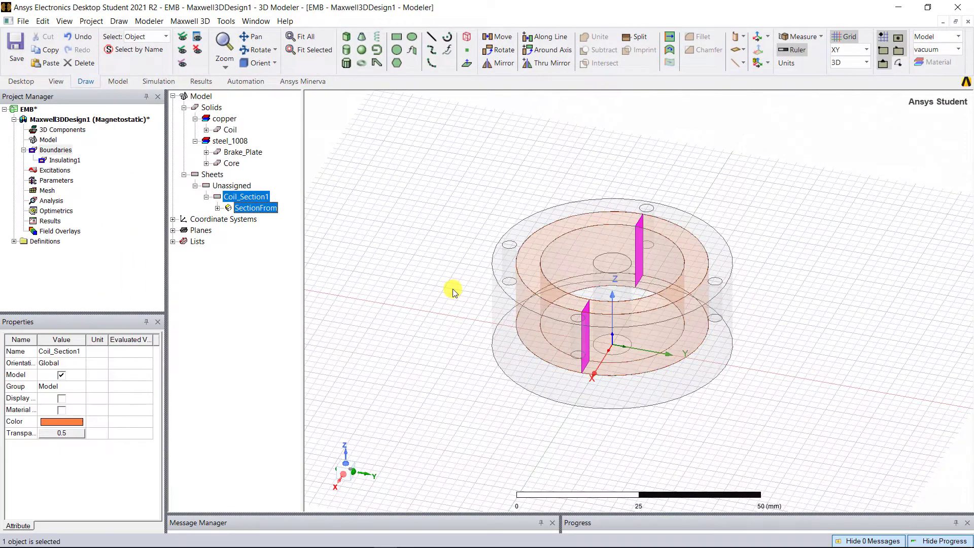
Separate Coil_Section1 into bodies and delete the extra Coil_Section1_Separate1 piece.
right_click(249, 199)
mouse_move(330, 248)
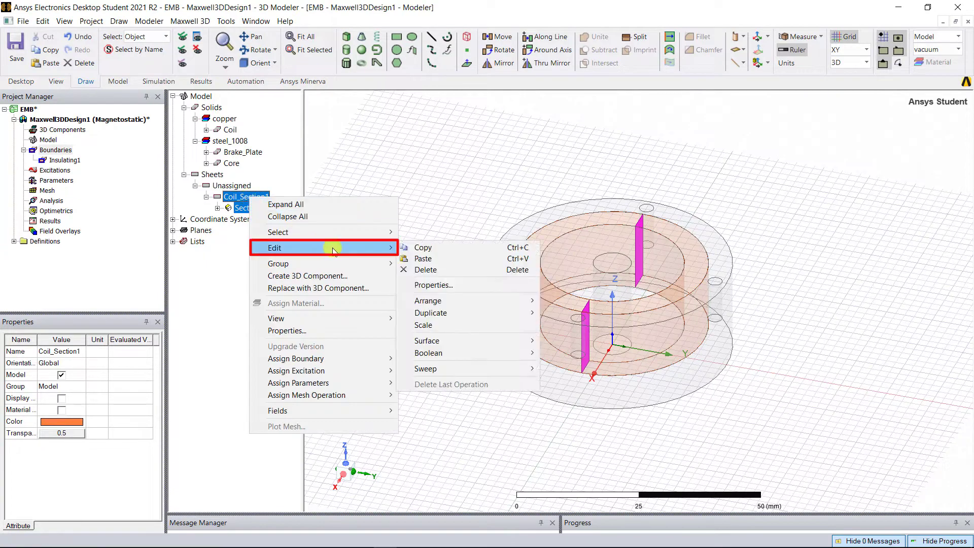
mouse_move(473, 355)
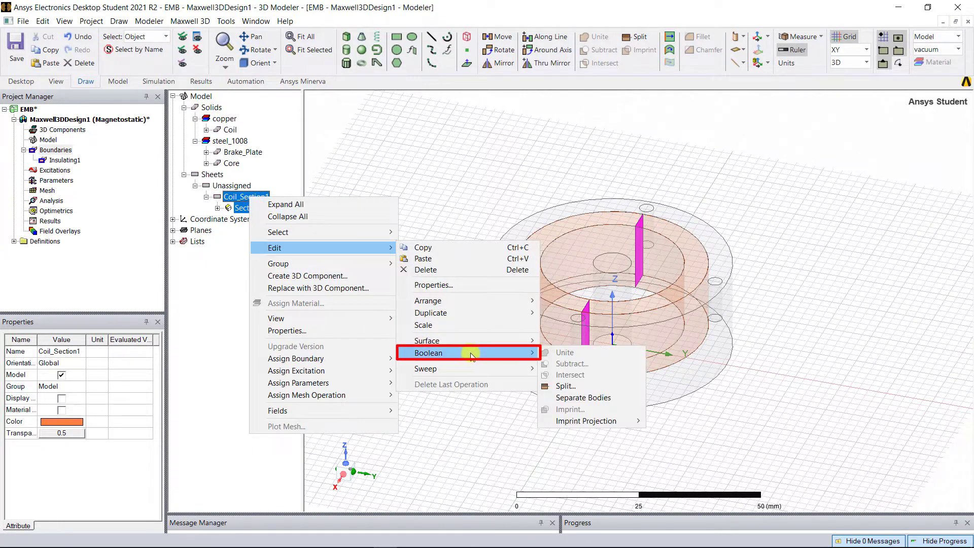
left_click(583, 395)
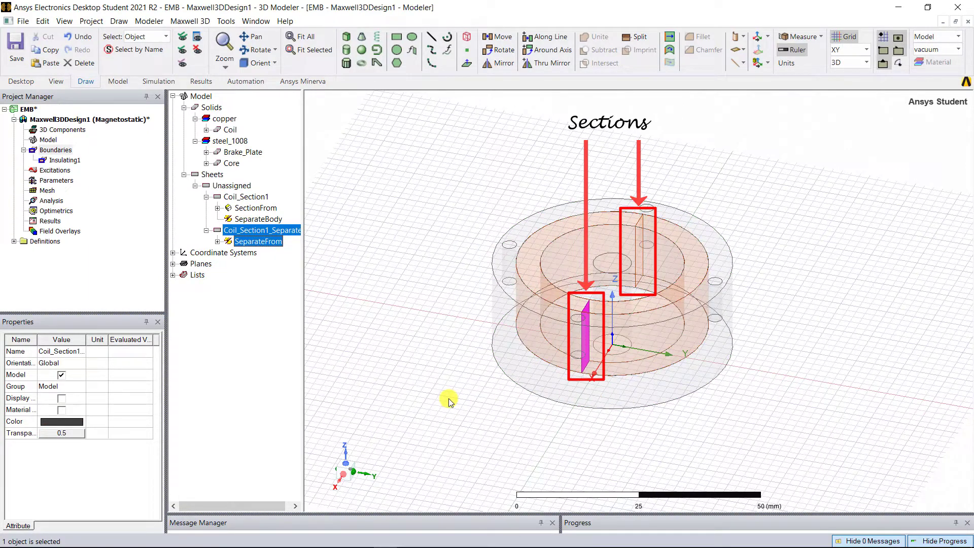
left_click(259, 231)
key("Delete")
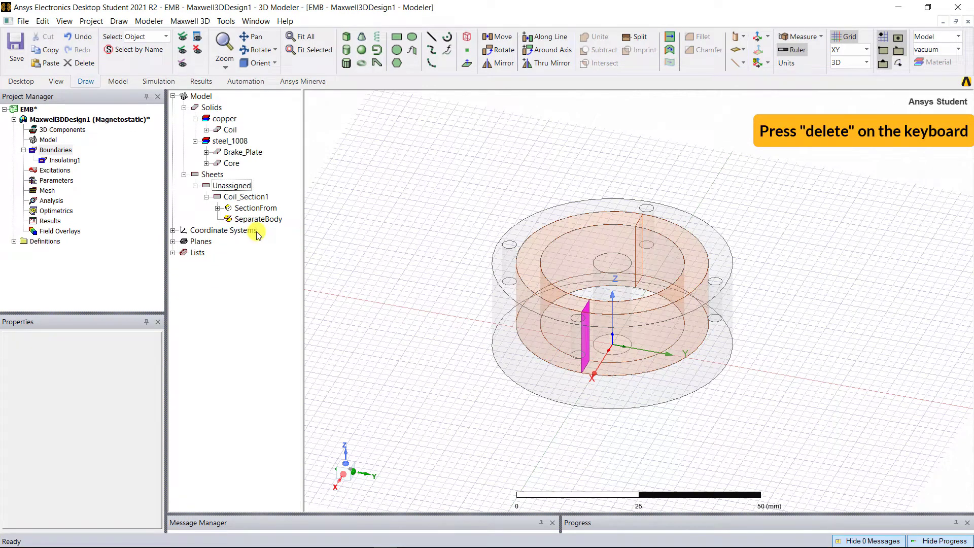
Assign a current excitation to the Coil_Section1 sheet.
left_click(247, 198)
right_click(248, 201)
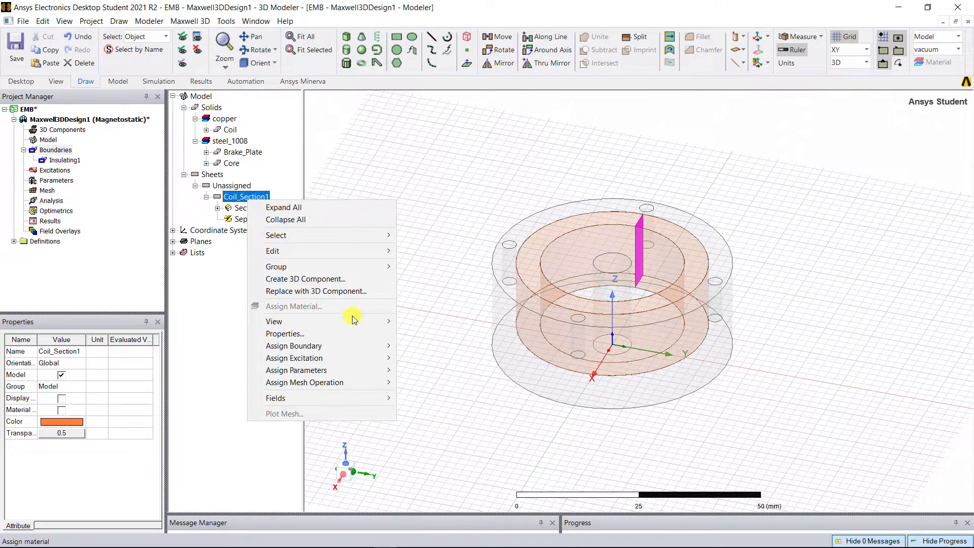
mouse_move(375, 358)
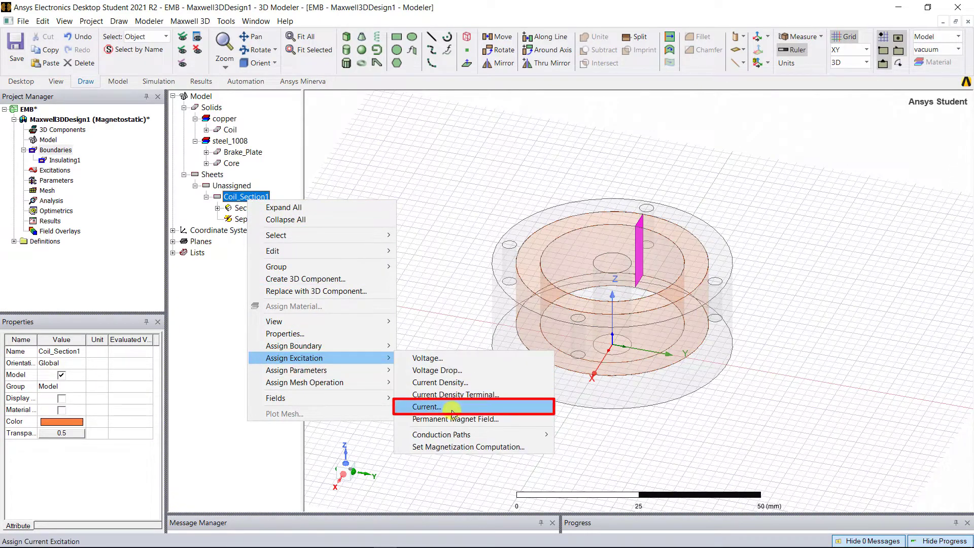
left_click(426, 407)
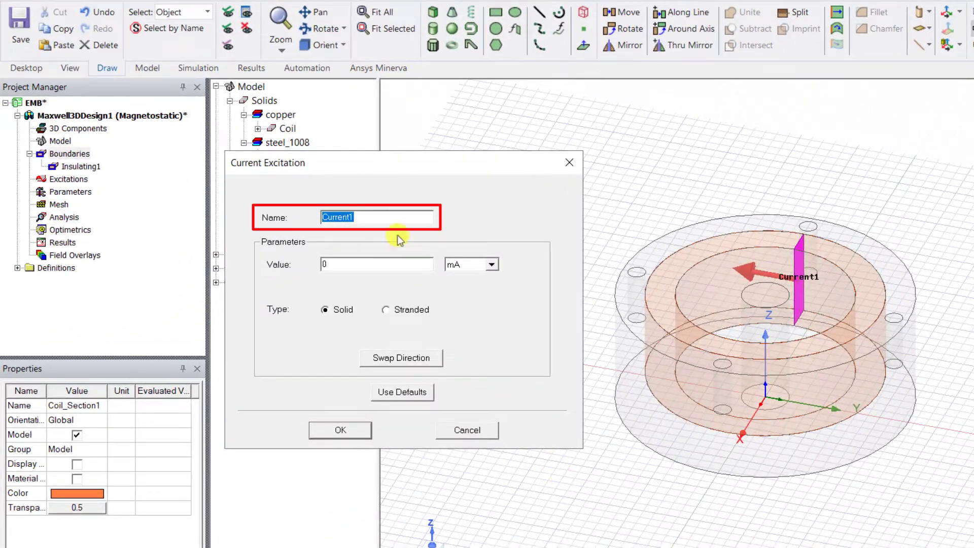
Set Current1 to Amp*Turns and Stranded, swapping direction twice to keep the original arrow.
left_click(390, 224)
left_click(375, 264)
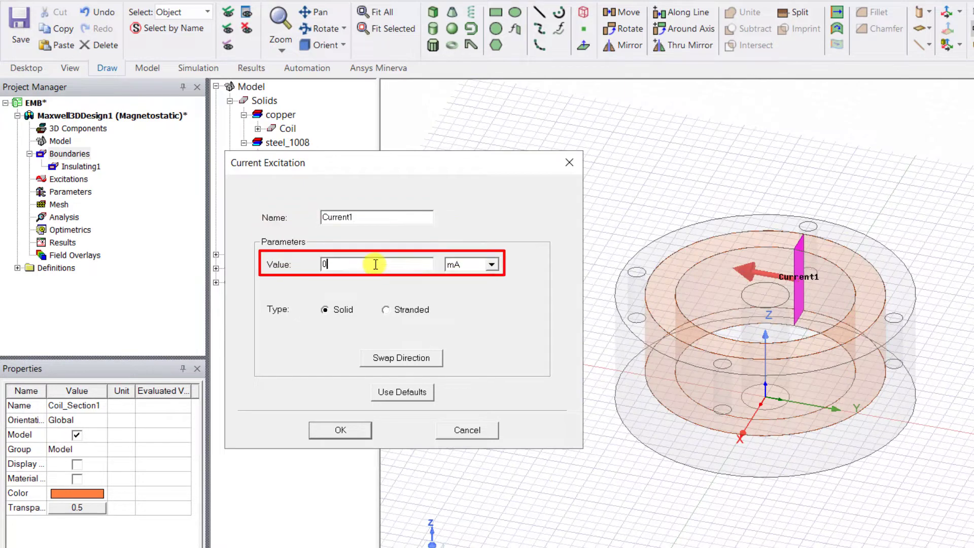
key("BackSpace")
type("A")
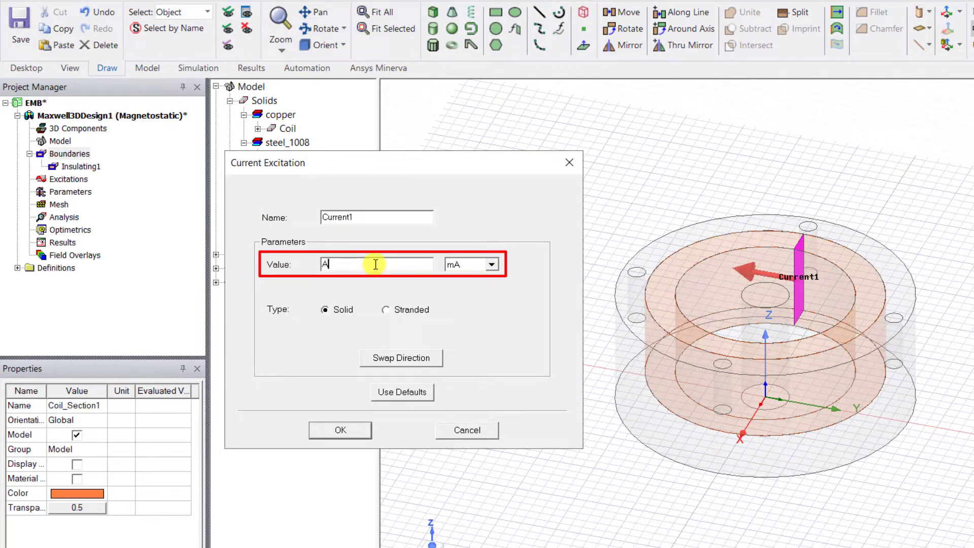
type("mp*Turns")
left_click(387, 309)
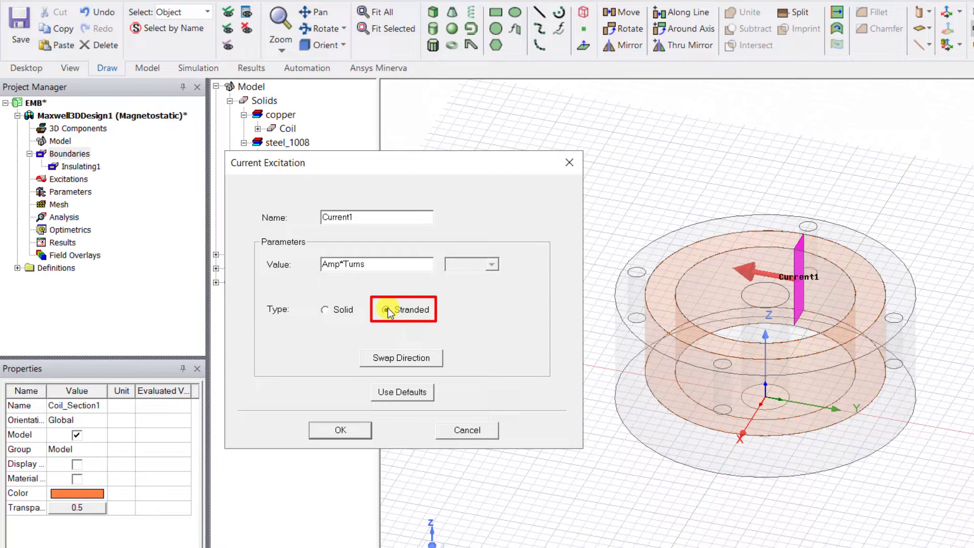
left_click(422, 361)
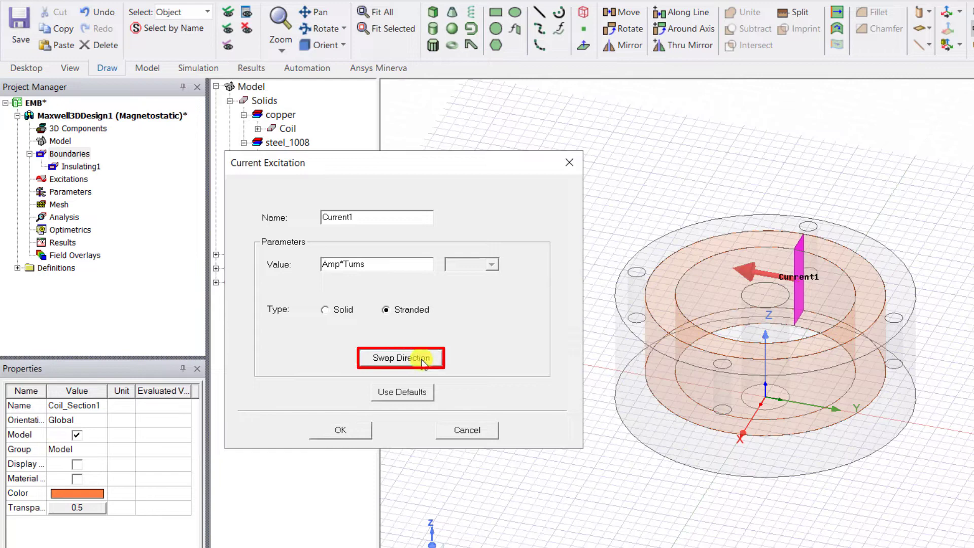
left_click(422, 362)
Accept the excitation and define variable Amp as 1 A.
left_click(341, 430)
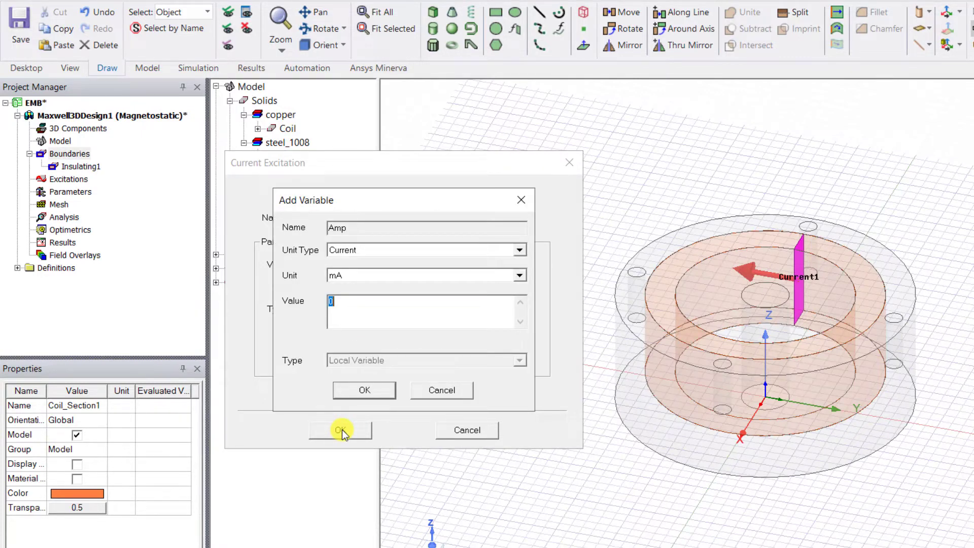
left_click(369, 275)
left_click(332, 335)
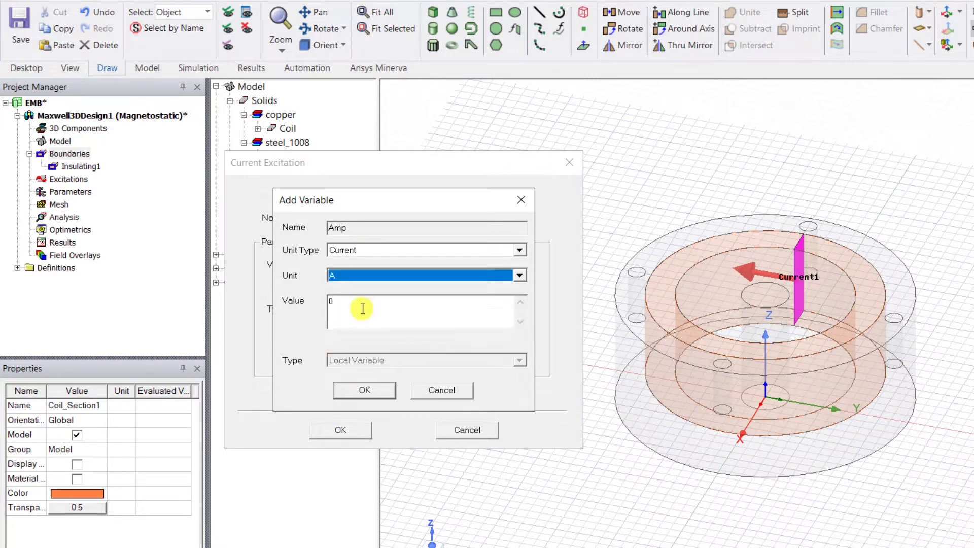
left_click(363, 307)
key("BackSpace")
type("1")
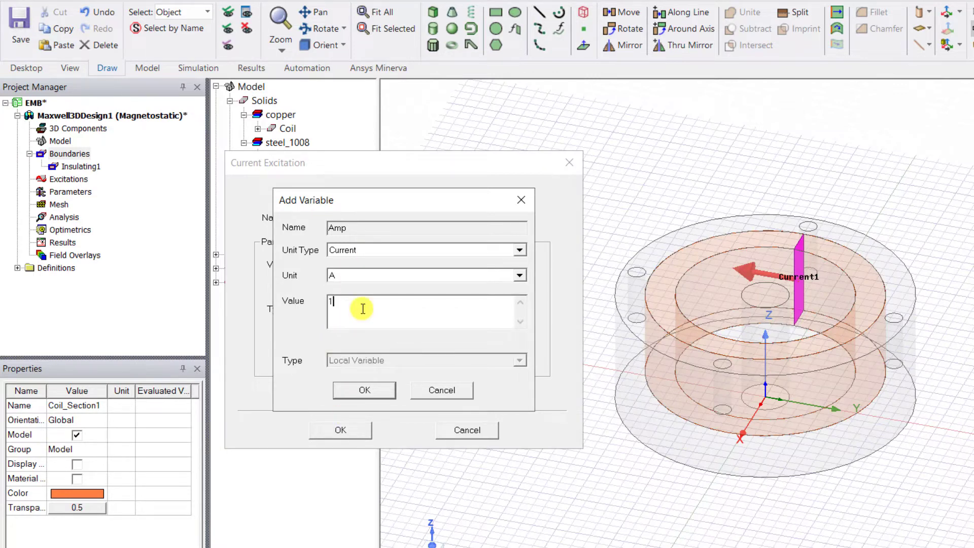
left_click(374, 390)
Define Turns as a unitless variable with value 200.
left_click(403, 250)
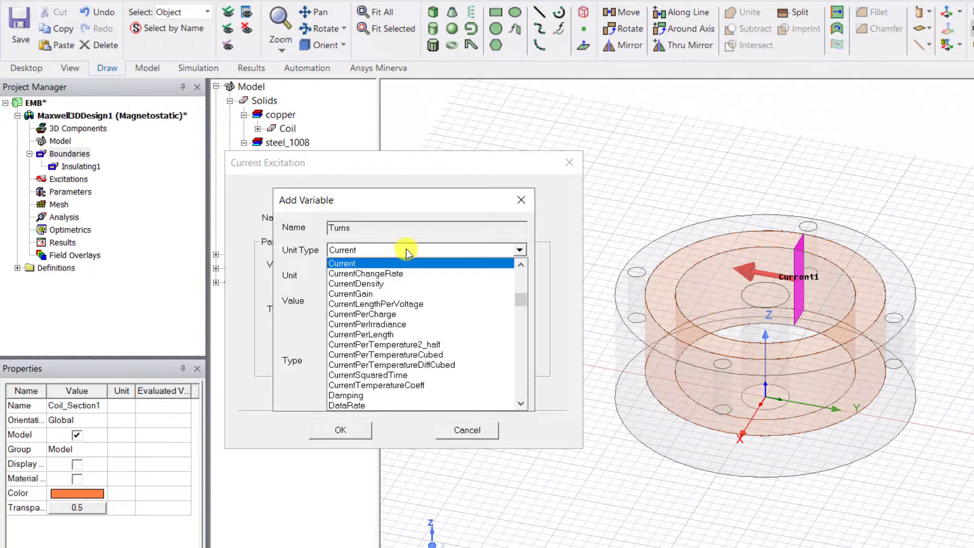
scroll(431, 269, "down", 5)
scroll(526, 317, "up", 3)
scroll(526, 317, "up", 10)
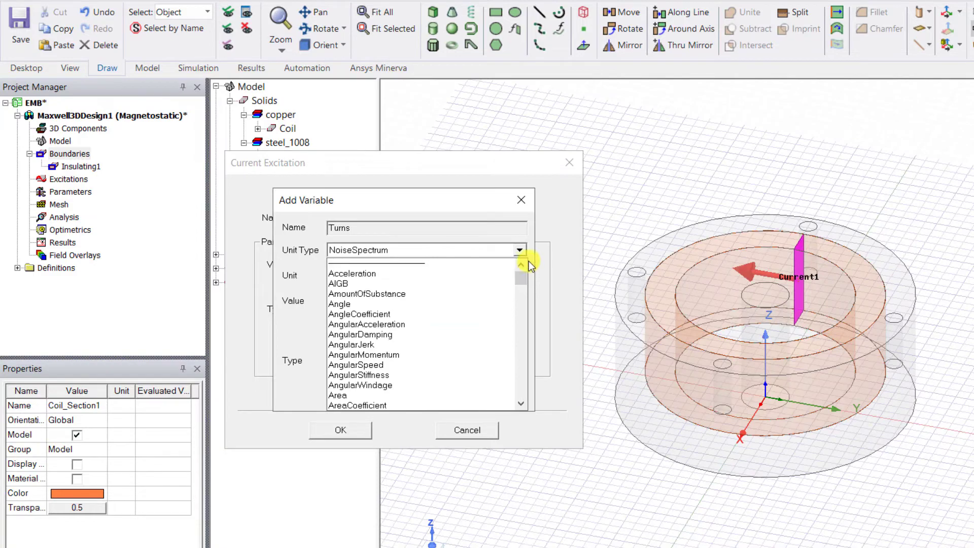
left_click(413, 263)
left_click(383, 303)
key("BackSpace")
type("200")
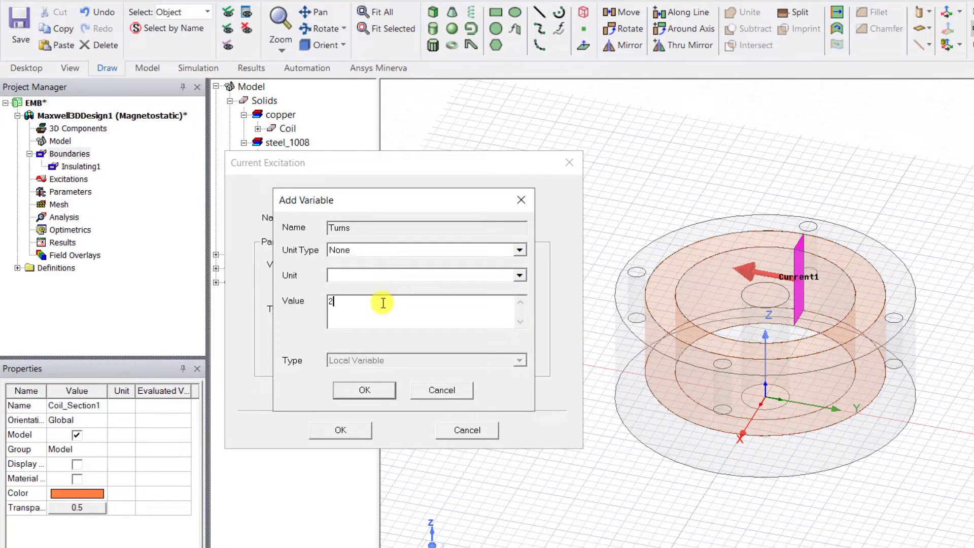
left_click(365, 389)
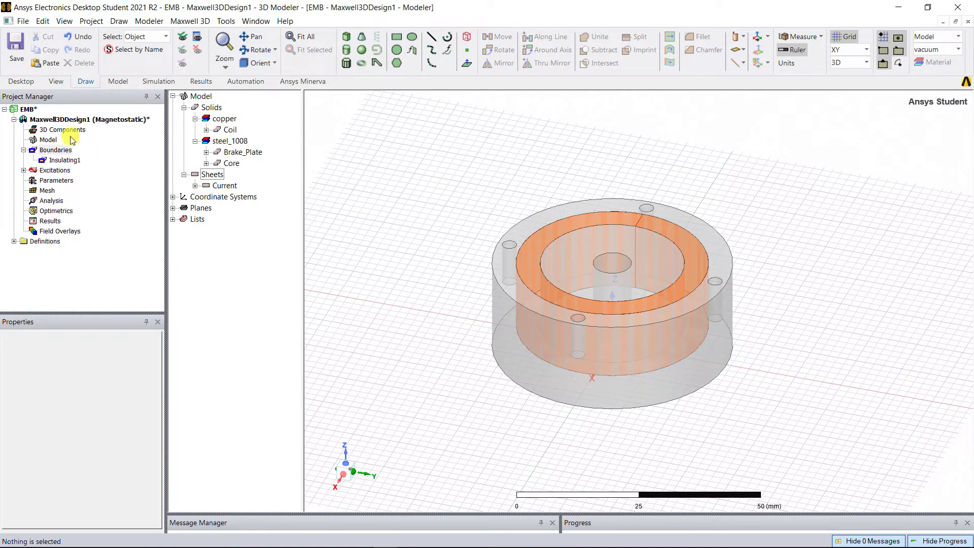
Check gap 0.3 mm, Amp 1 A and Turns 200 in Local Variables, then show the Brake_Plate.
left_click(51, 120)
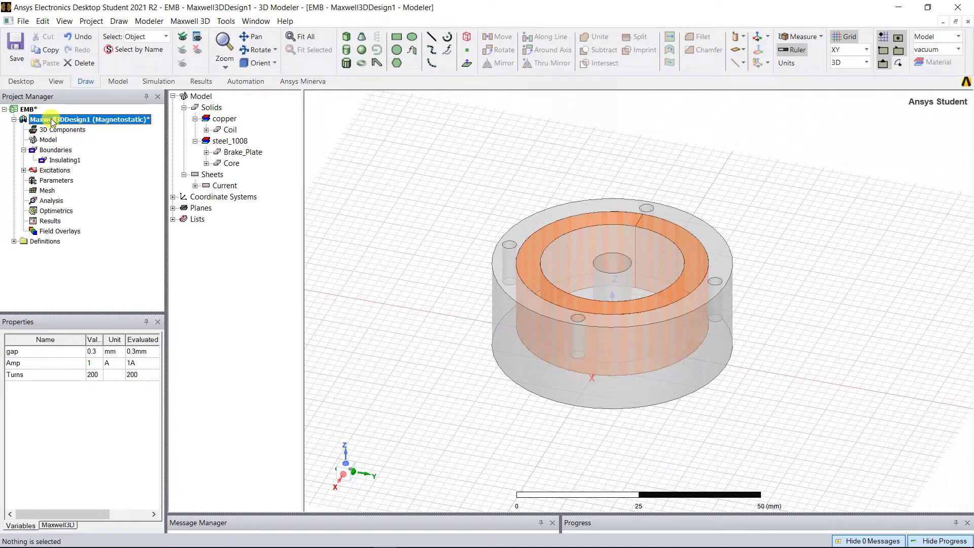
double_click(51, 356)
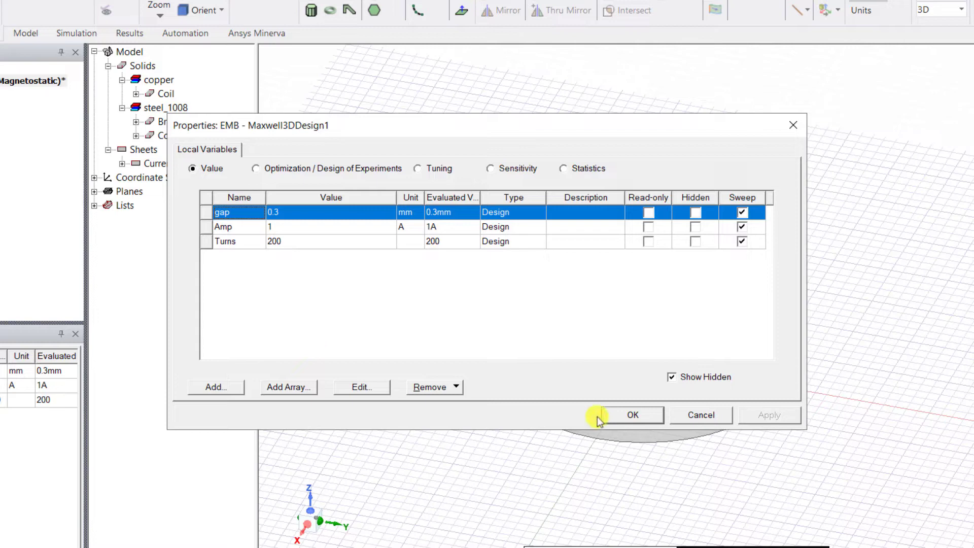
left_click(633, 414)
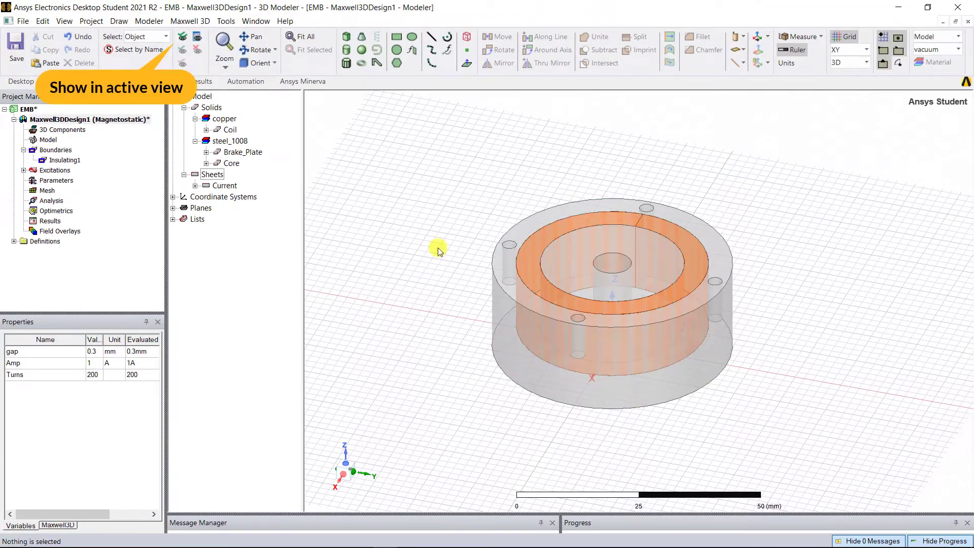
left_click(182, 36)
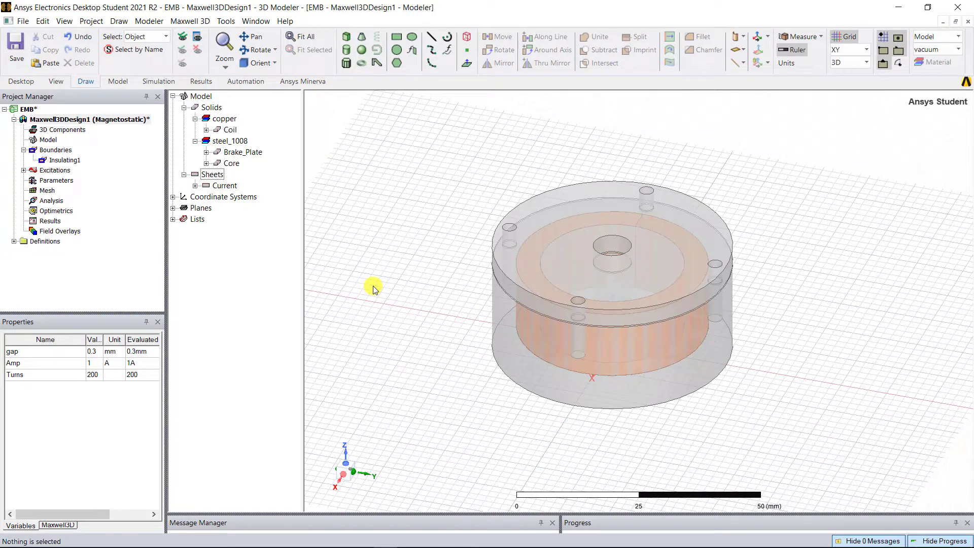
Assign a Virtual force parameter named Force1 to the Brake_Plate.
left_click(249, 153)
right_click(249, 154)
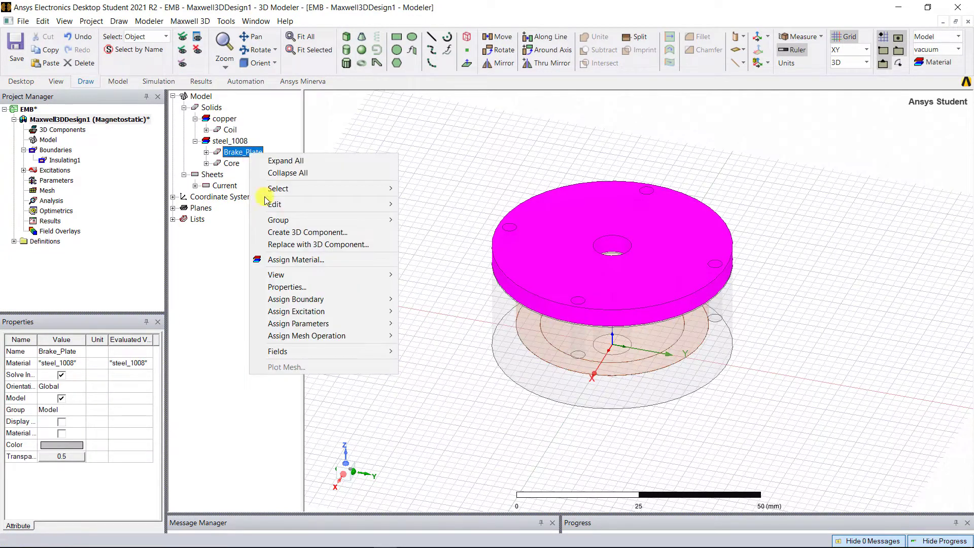
mouse_move(355, 323)
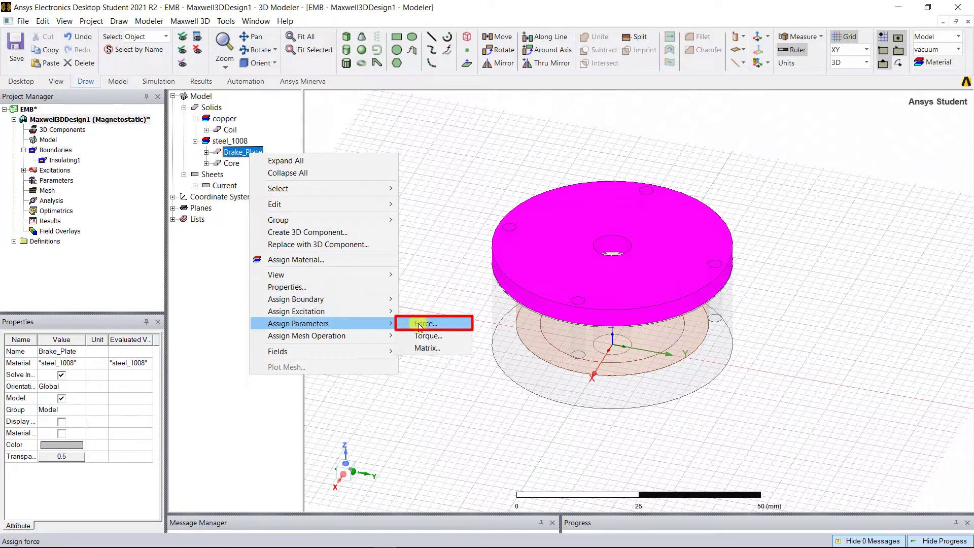
left_click(426, 321)
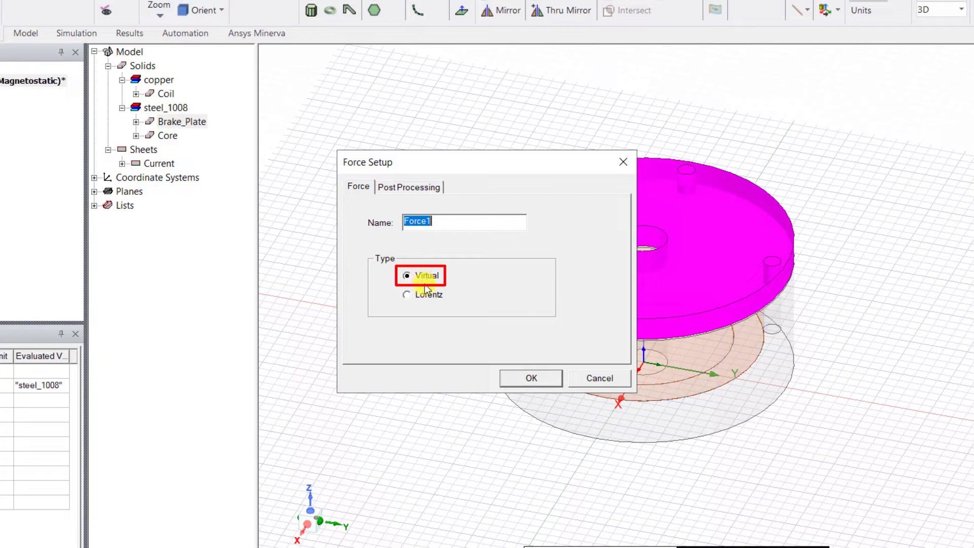
left_click(527, 378)
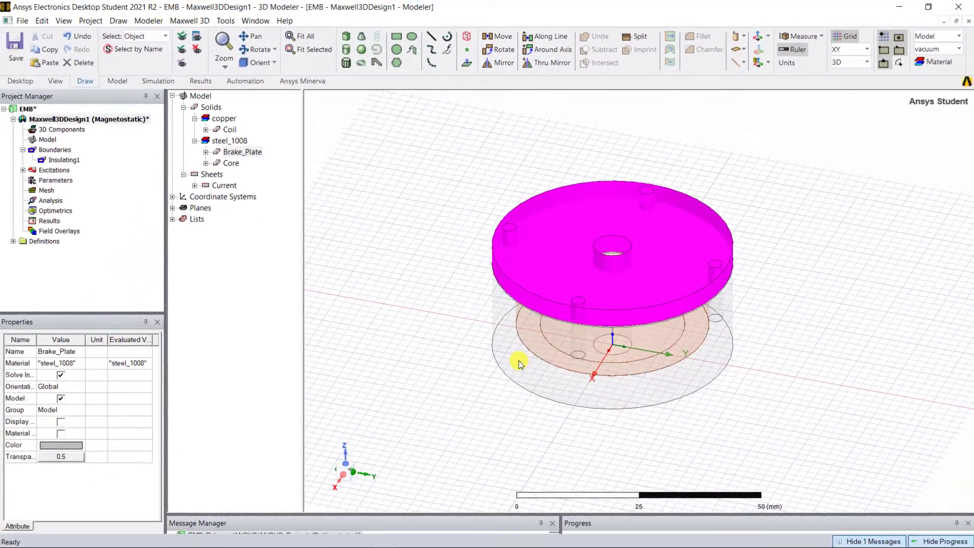
Create a region padded 100 percent uniformly in all directions around the model.
left_click(411, 340)
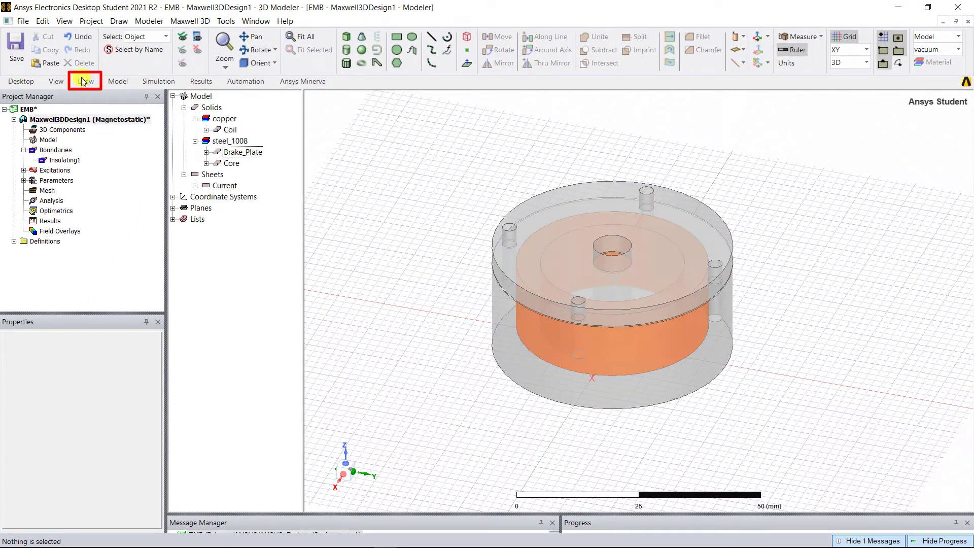
left_click(467, 40)
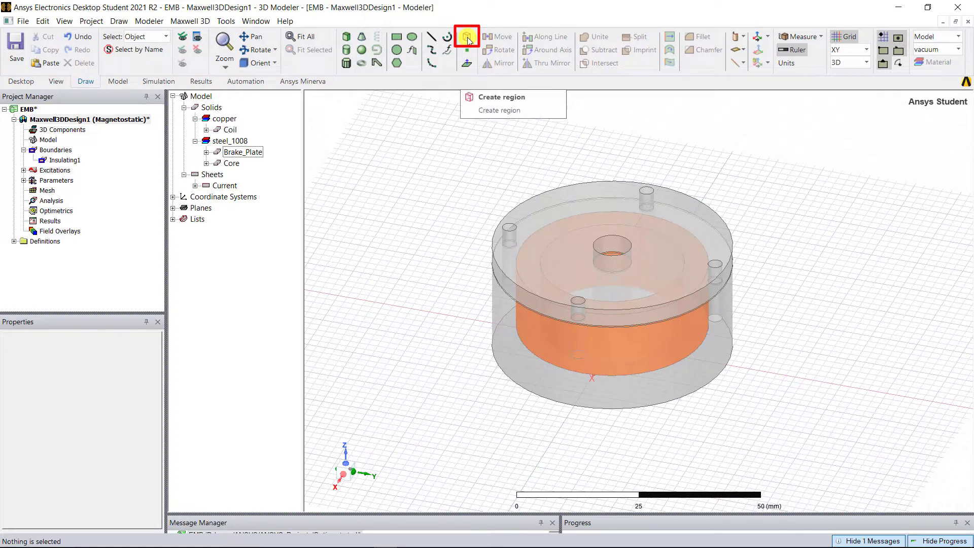
left_click(504, 96)
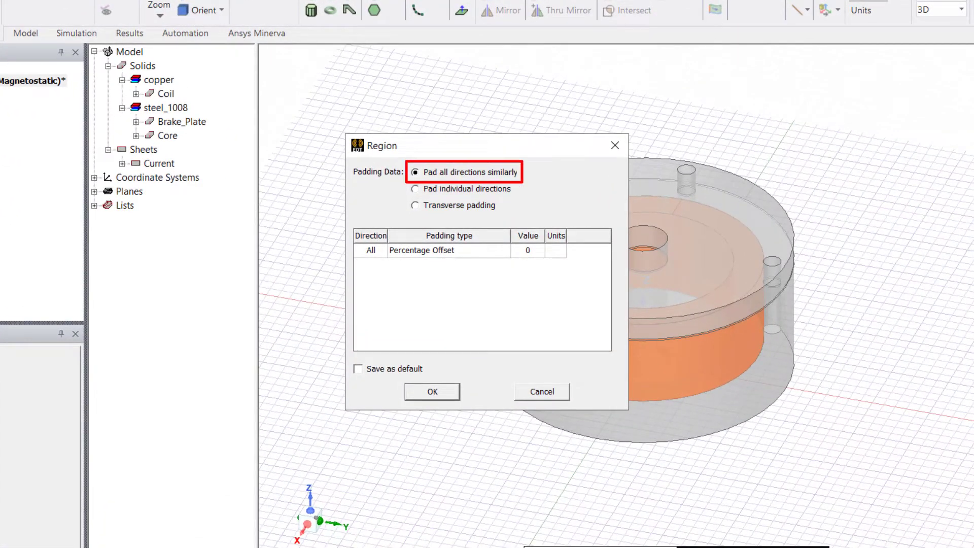
double_click(528, 248)
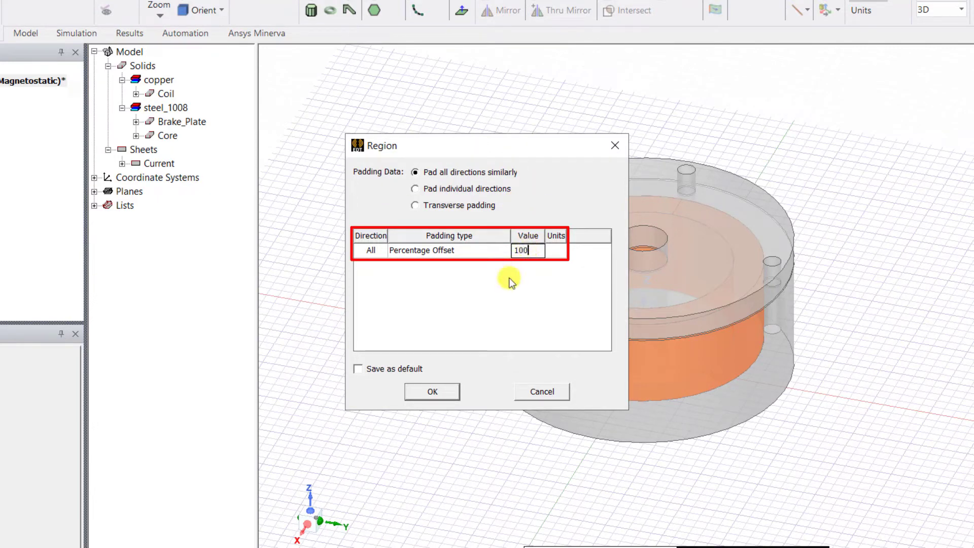
left_click(433, 392)
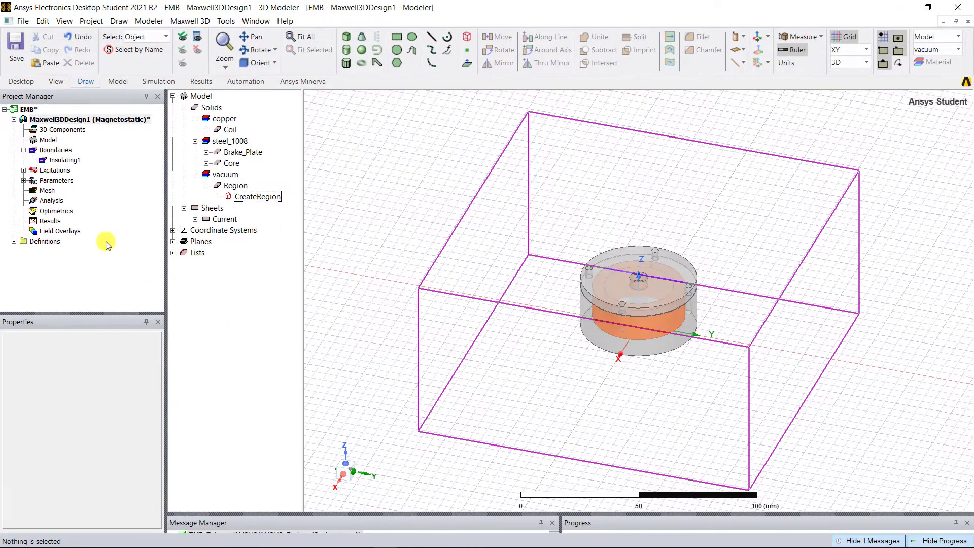
Add solution setup Setup1 with the default 10 passes and 1 percent error.
right_click(53, 202)
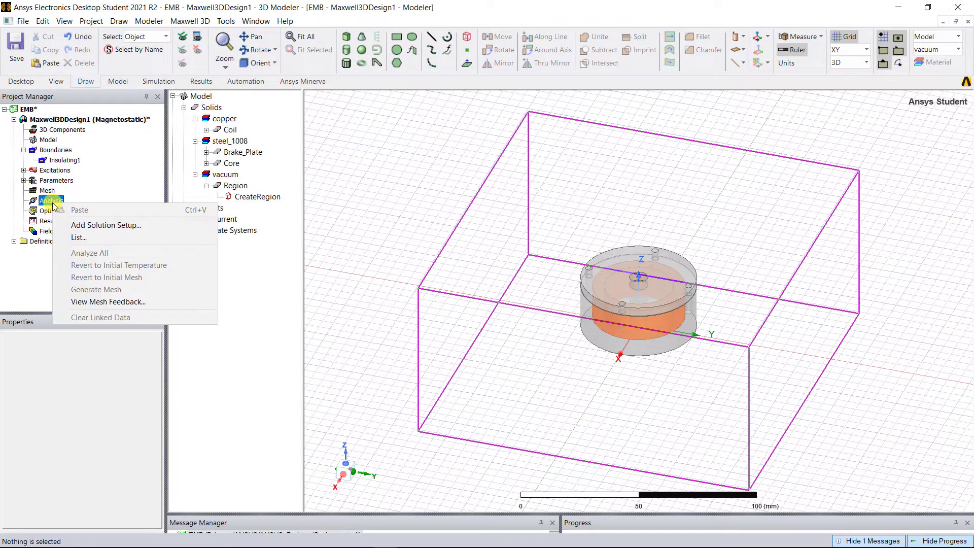
left_click(97, 225)
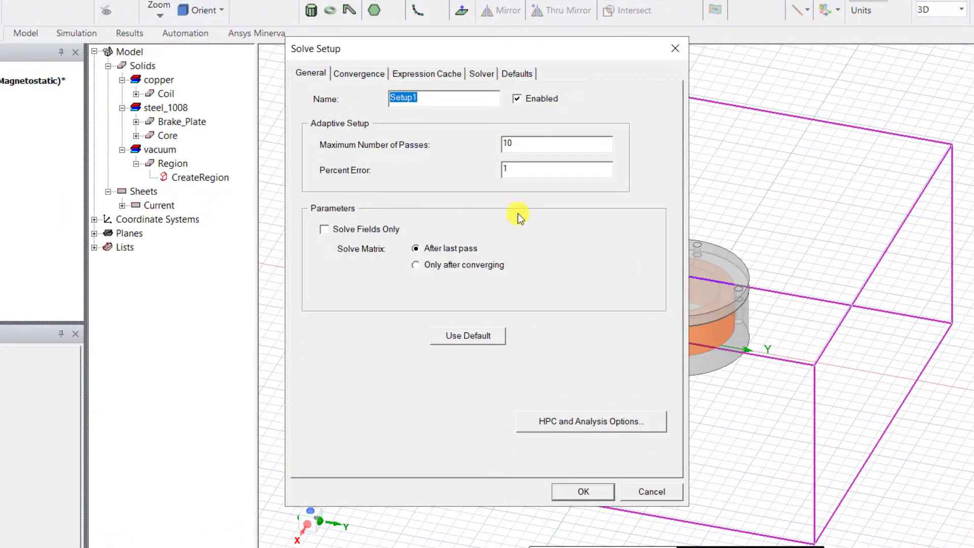
left_click(589, 492)
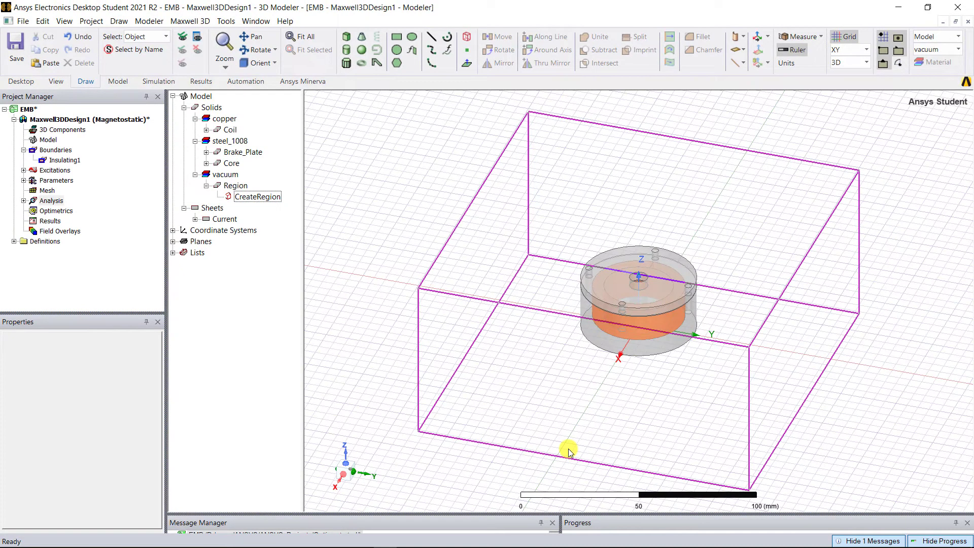
Start a new Optimetrics parametric sweep definition with gap as the swept variable.
right_click(54, 211)
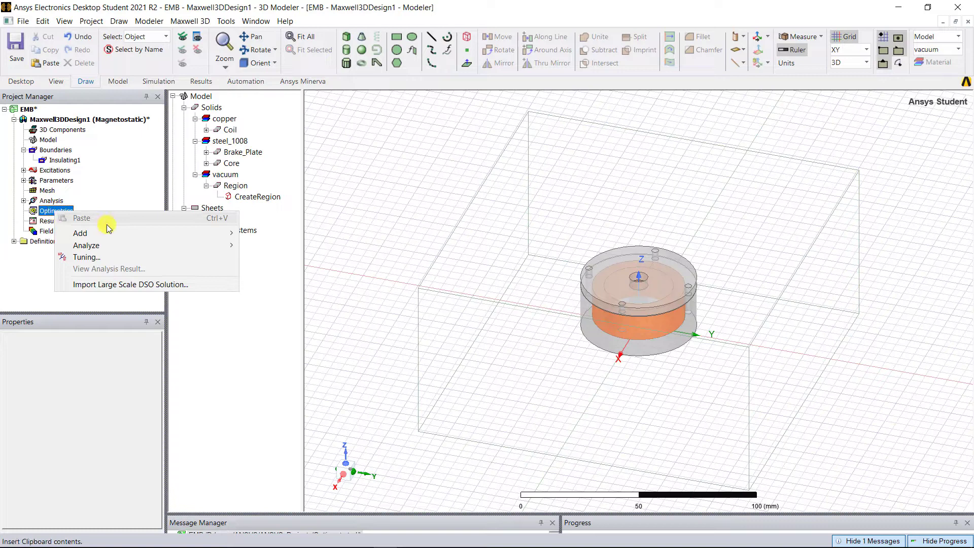
mouse_move(178, 233)
left_click(293, 235)
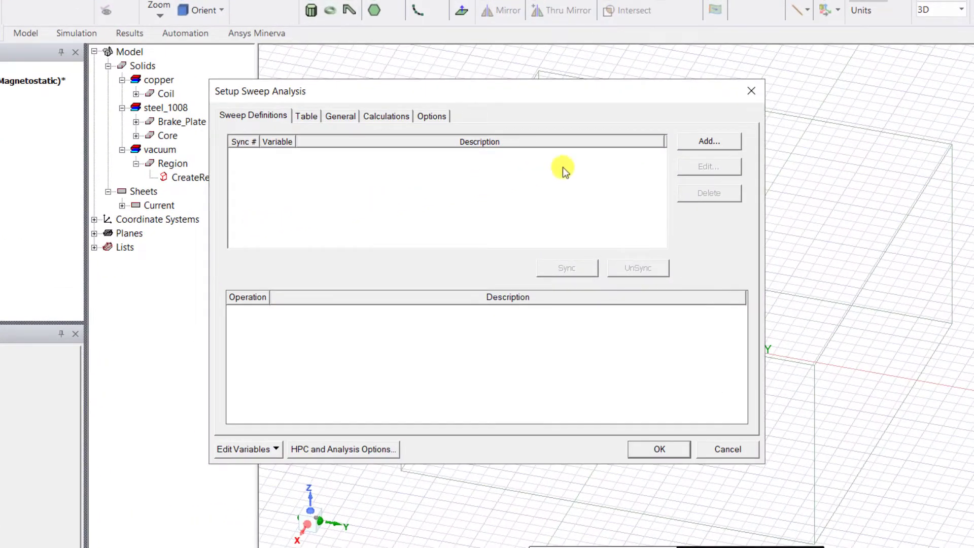
left_click(708, 142)
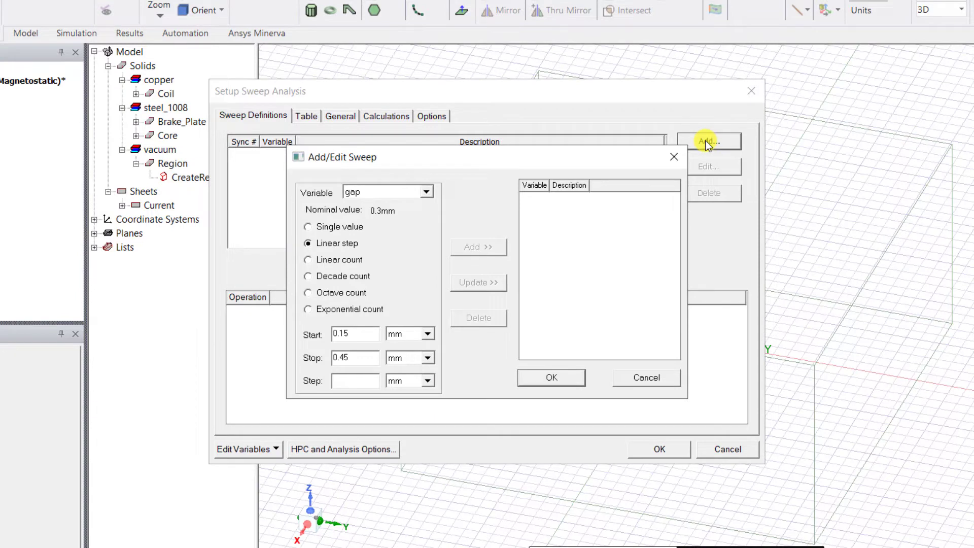
left_click(408, 193)
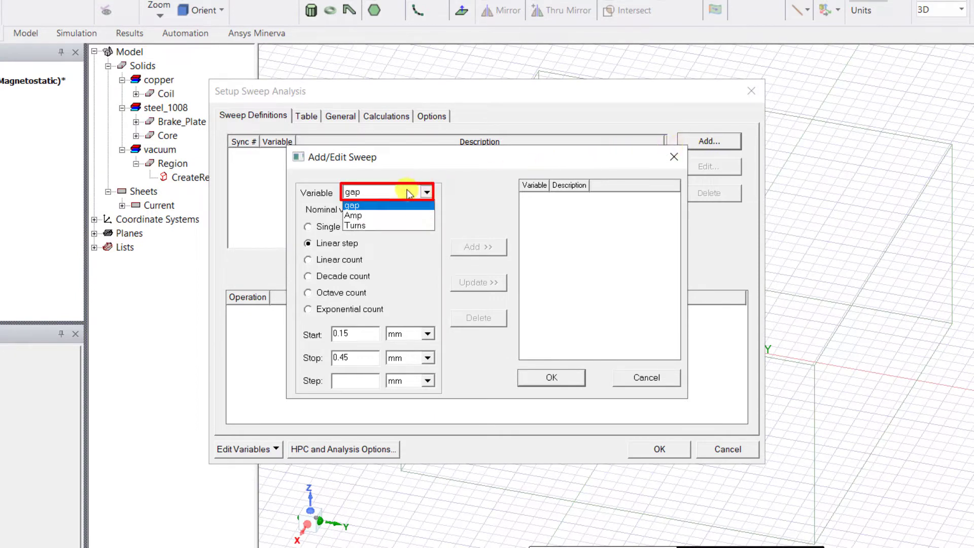
left_click(396, 206)
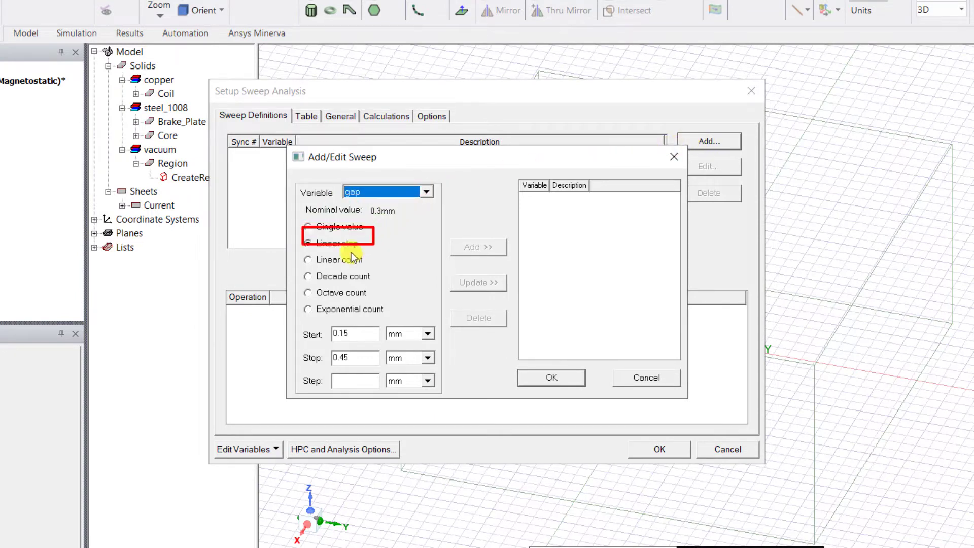
Define a linear-step gap sweep from 0.2 mm to 1 mm in 0.1 mm steps.
left_click(349, 333)
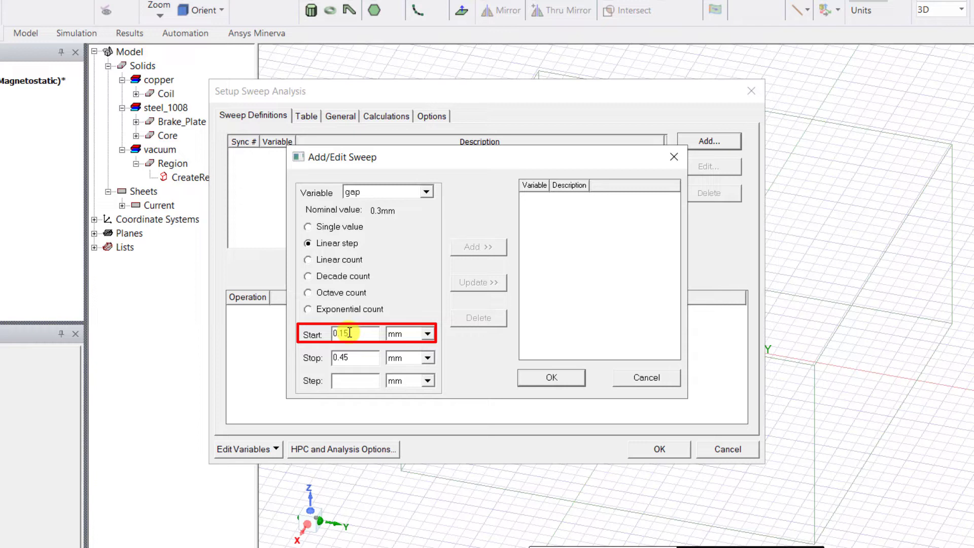
key("BackSpace")
key("BackSpace")
type("2")
double_click(348, 355)
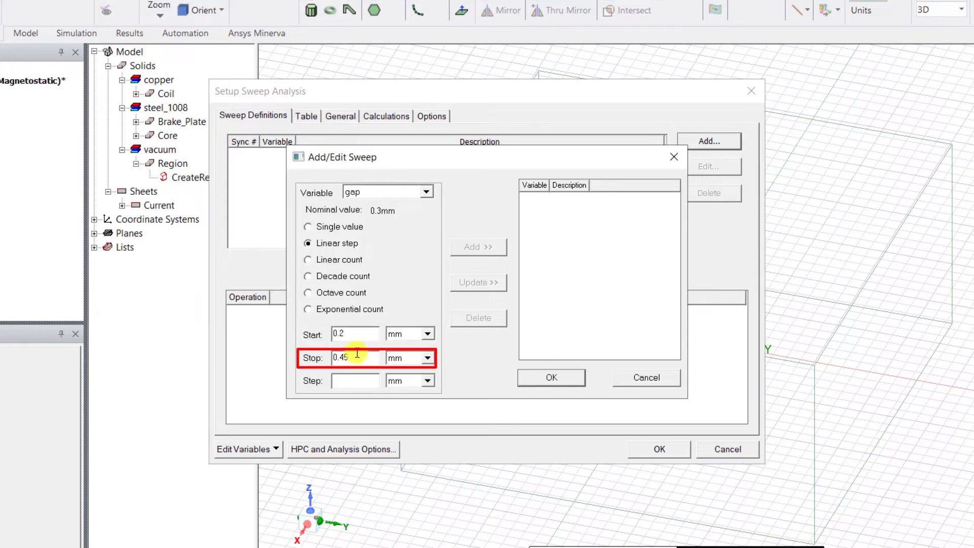
type("1")
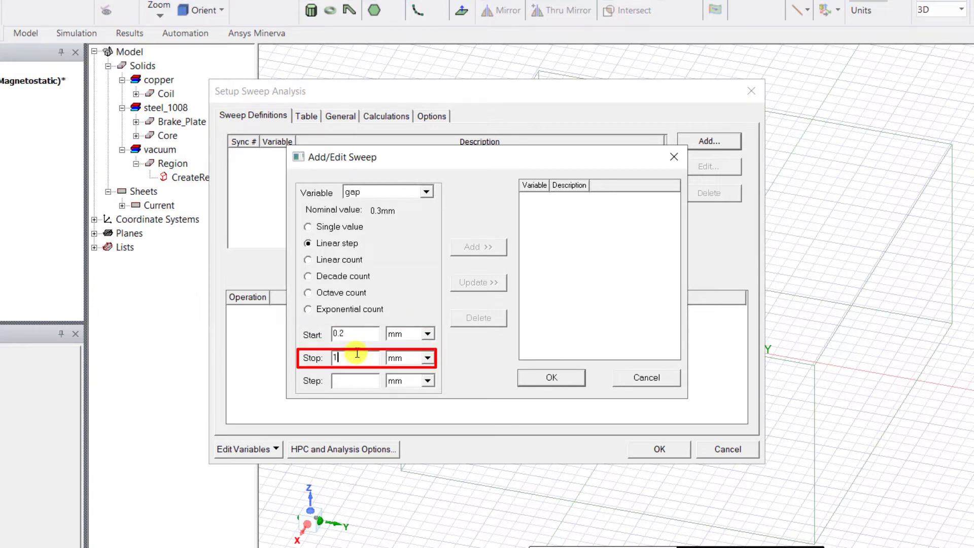
left_click(355, 380)
type("0.1")
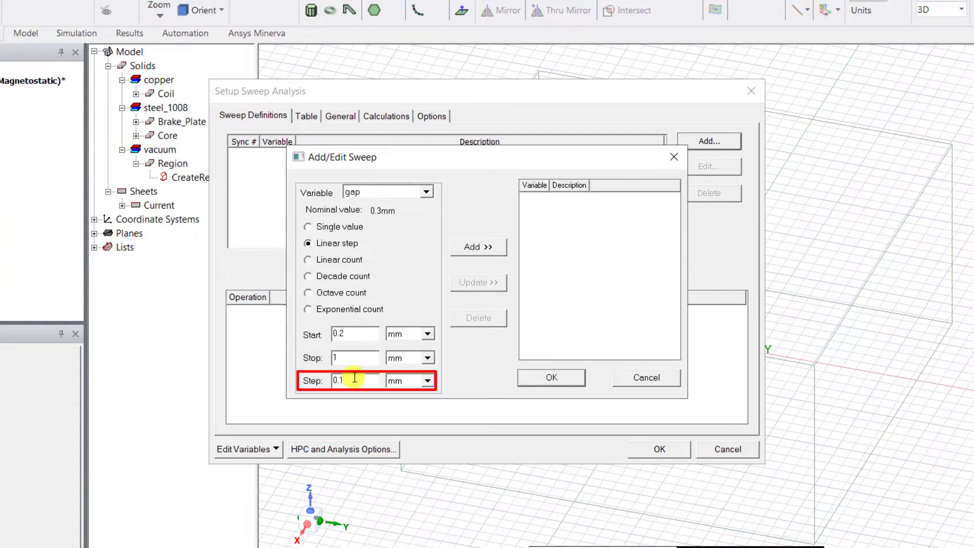
left_click(473, 249)
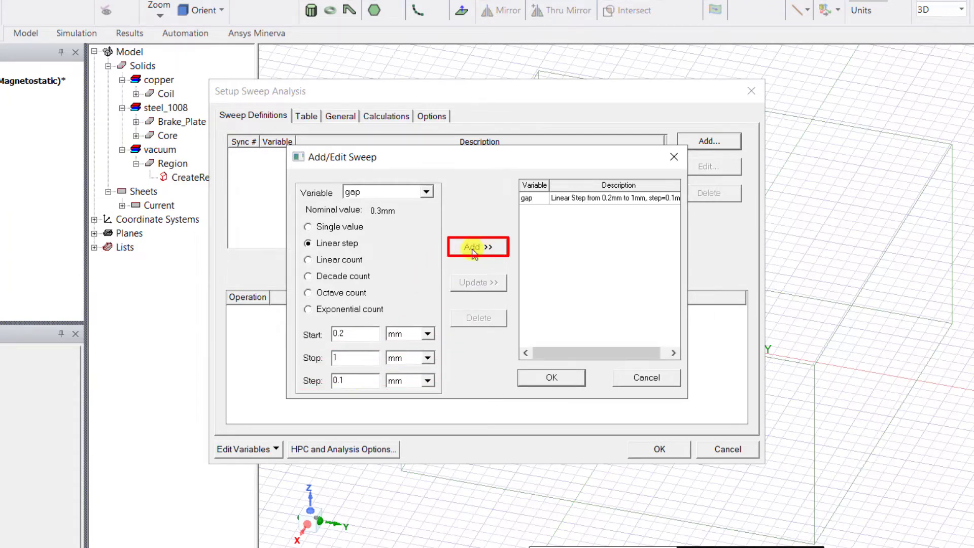
left_click(552, 378)
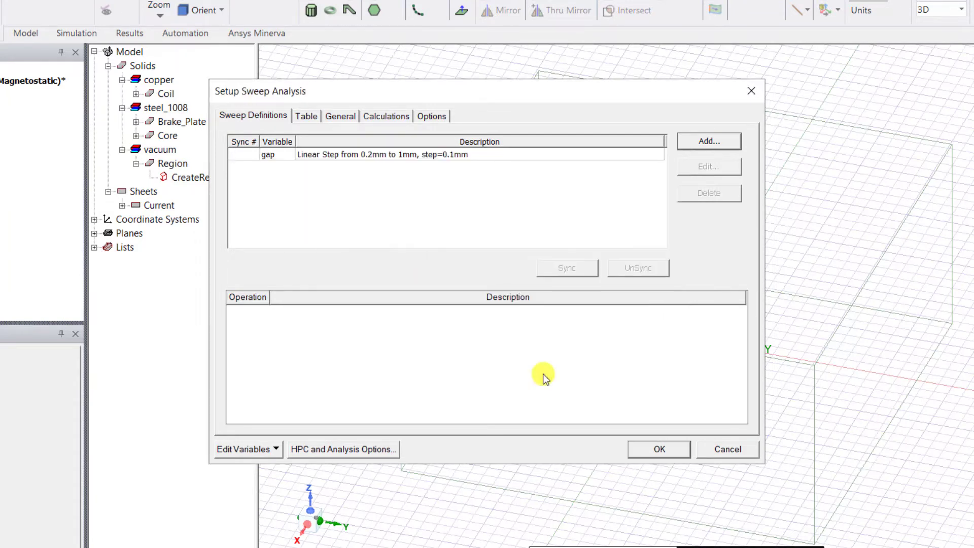
Review the nine gap values and the save-fields-and-mesh options, then accept the sweep setup.
left_click(306, 116)
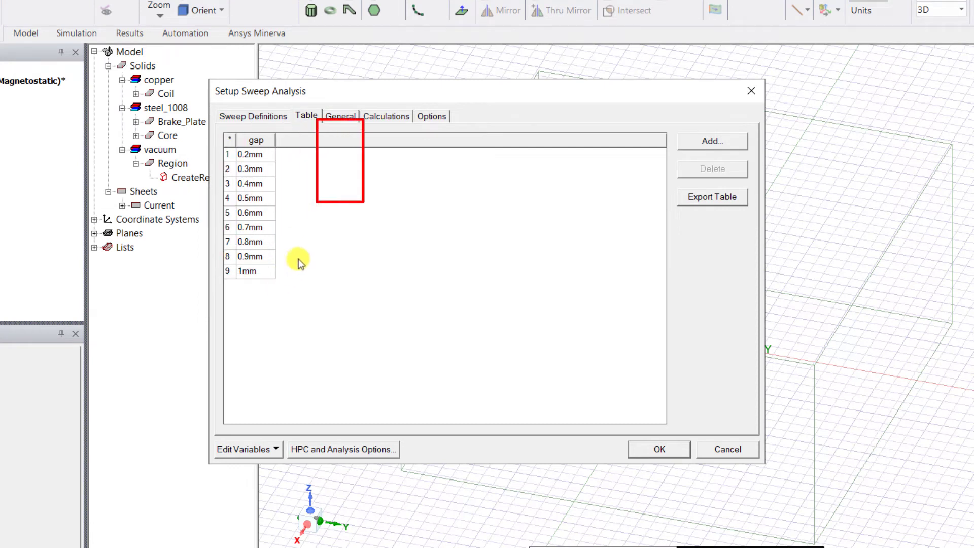
left_click(432, 122)
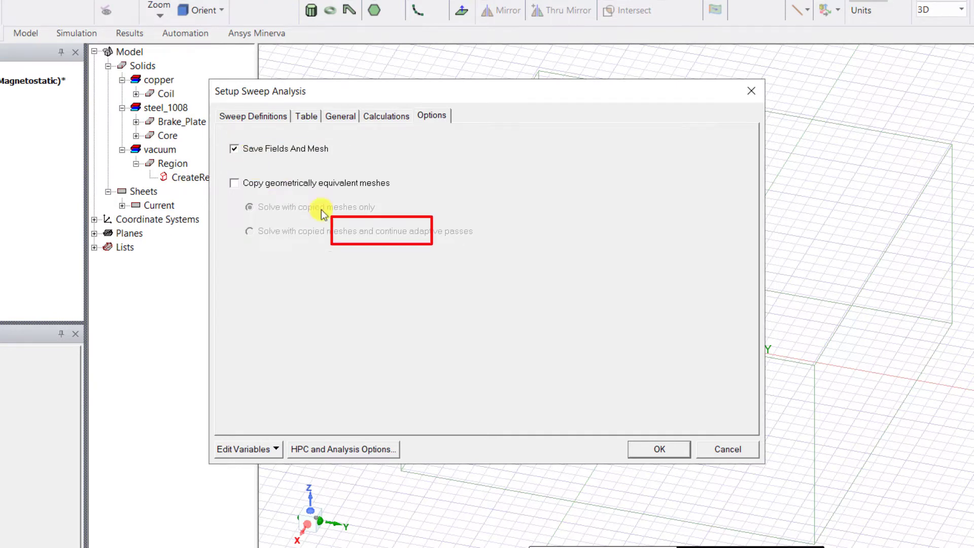
left_click(658, 448)
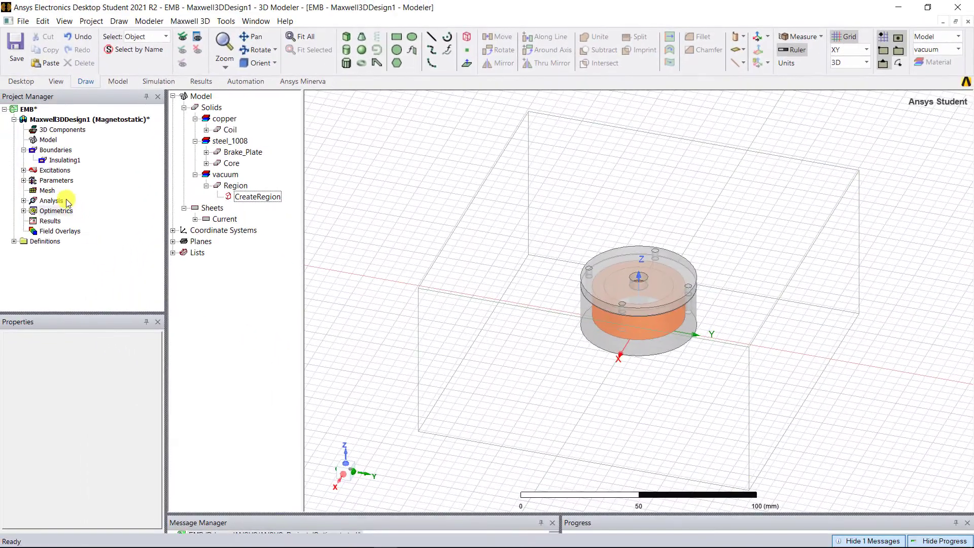
Set the Initial Mesh Settings resolution slider to level 3 and apply it.
right_click(21, 189)
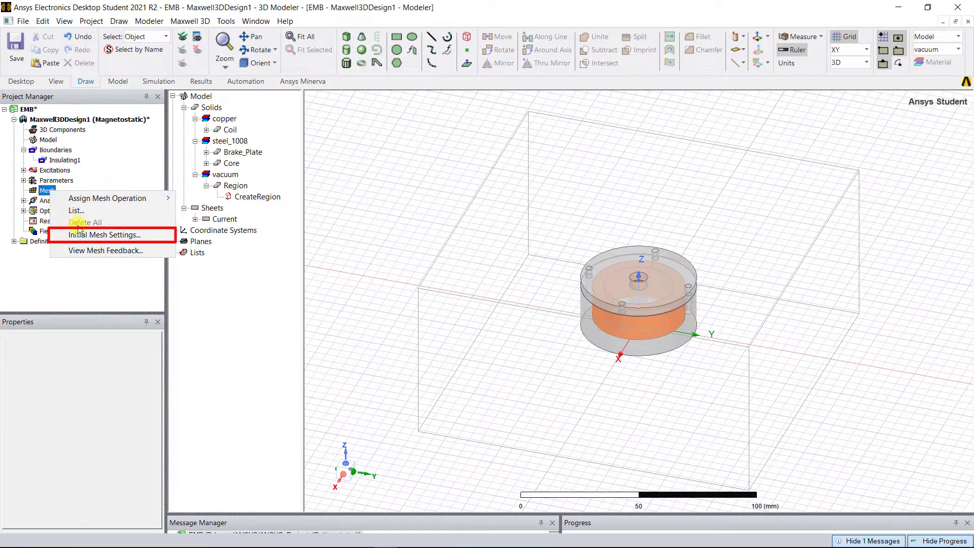
left_click(105, 235)
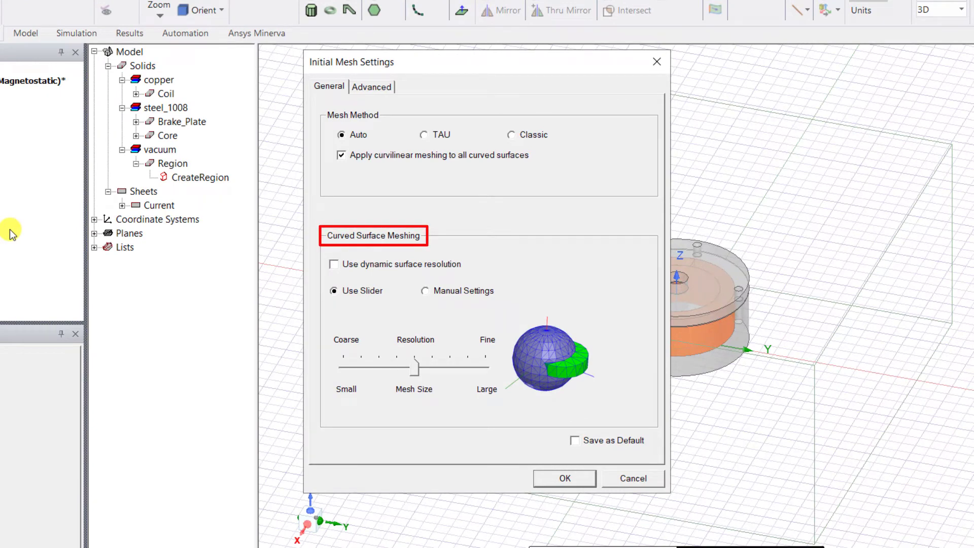
left_click_drag(415, 369, 387, 369)
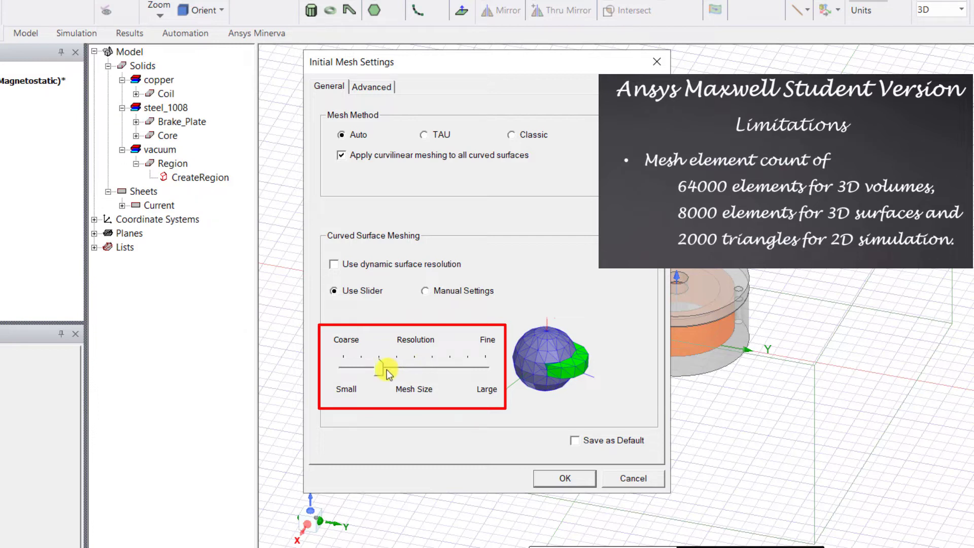
left_click(562, 478)
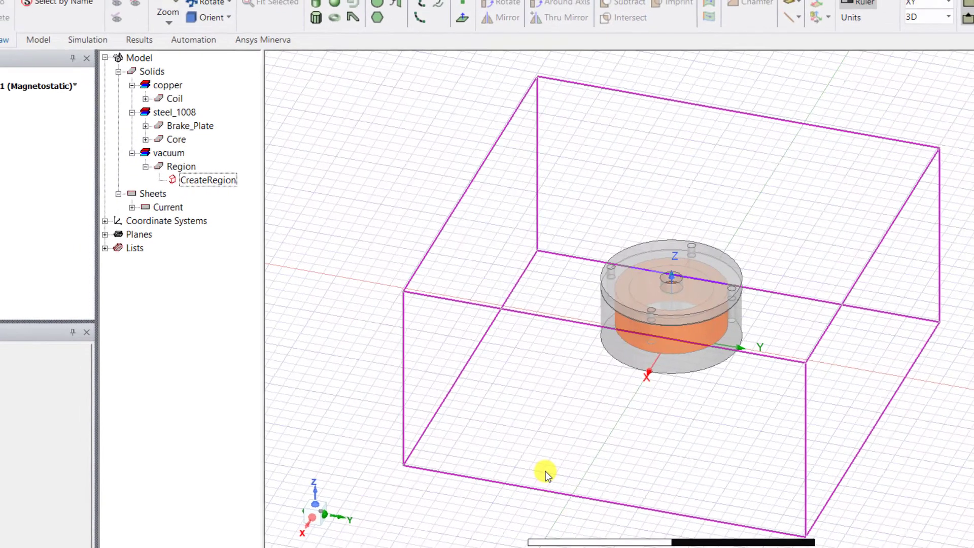
left_click(508, 435)
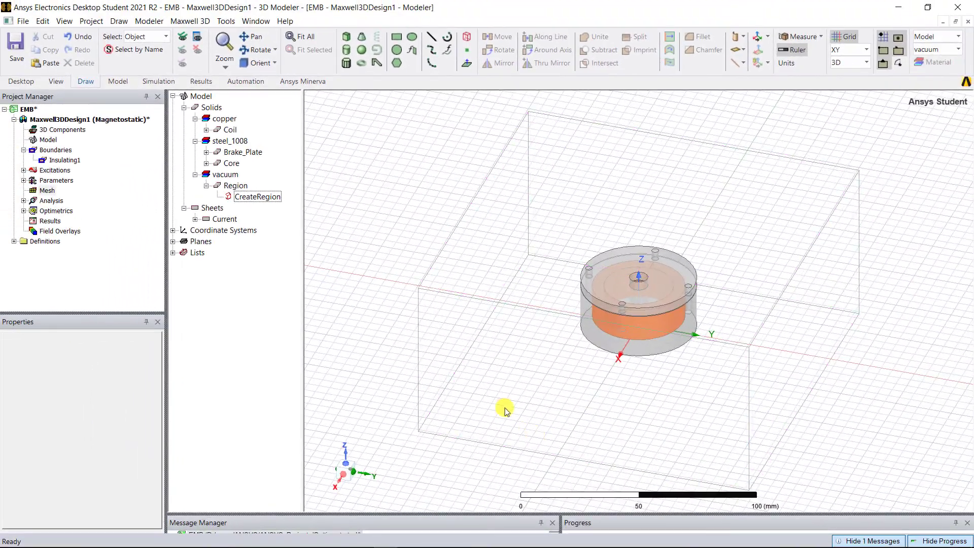
Validate Maxwell3DDesign1 and close the all-passed validation check results.
left_click(87, 43)
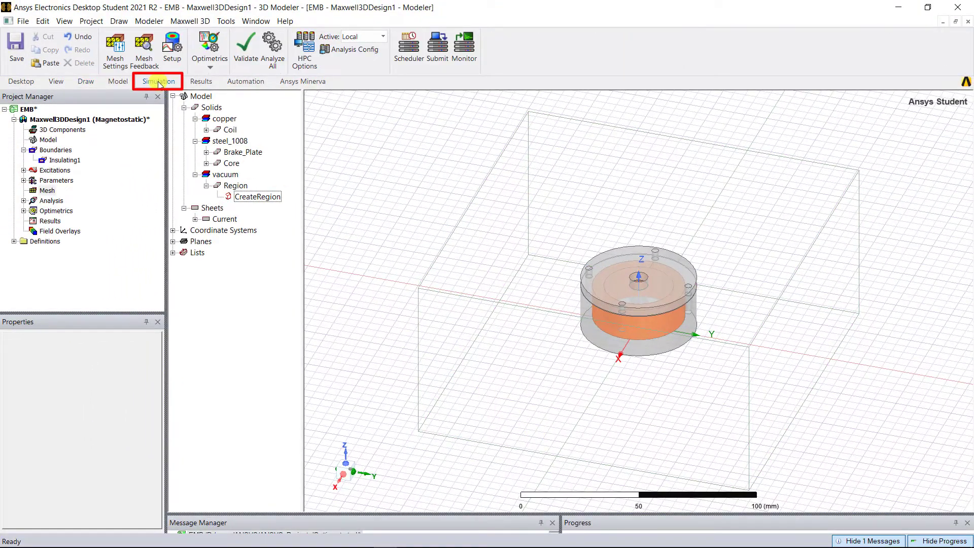
left_click(245, 51)
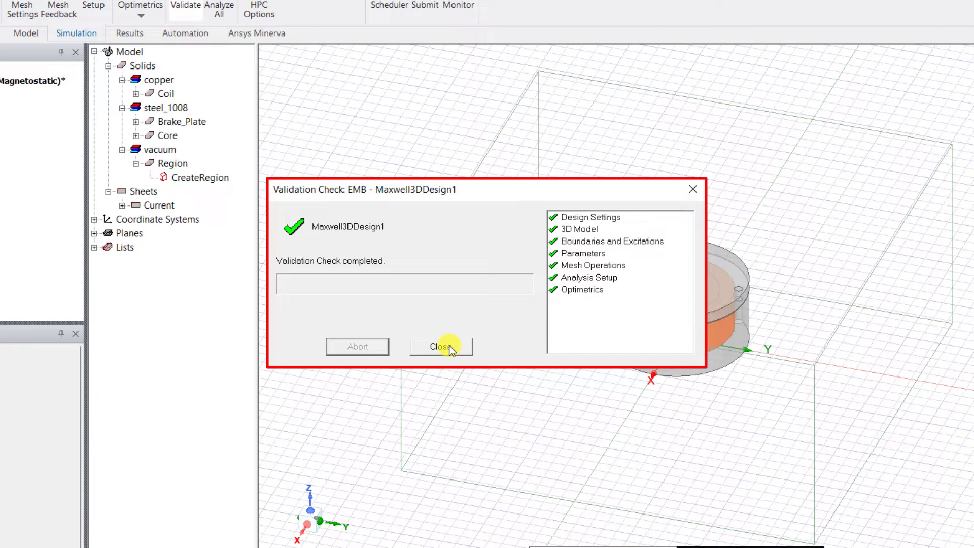
left_click(449, 345)
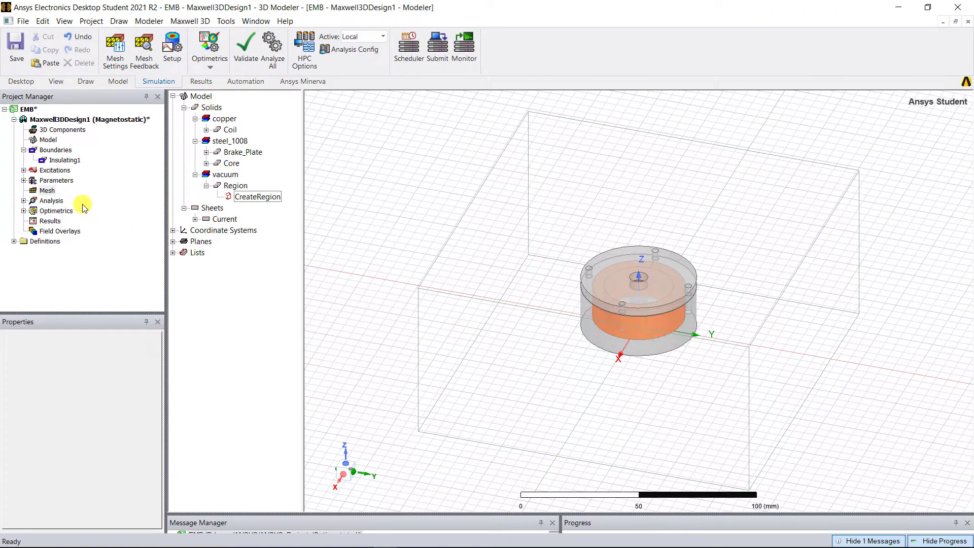
Analyze ParametricSetup1 to solve every gap value from 0.2 mm to 1 mm.
left_click(24, 211)
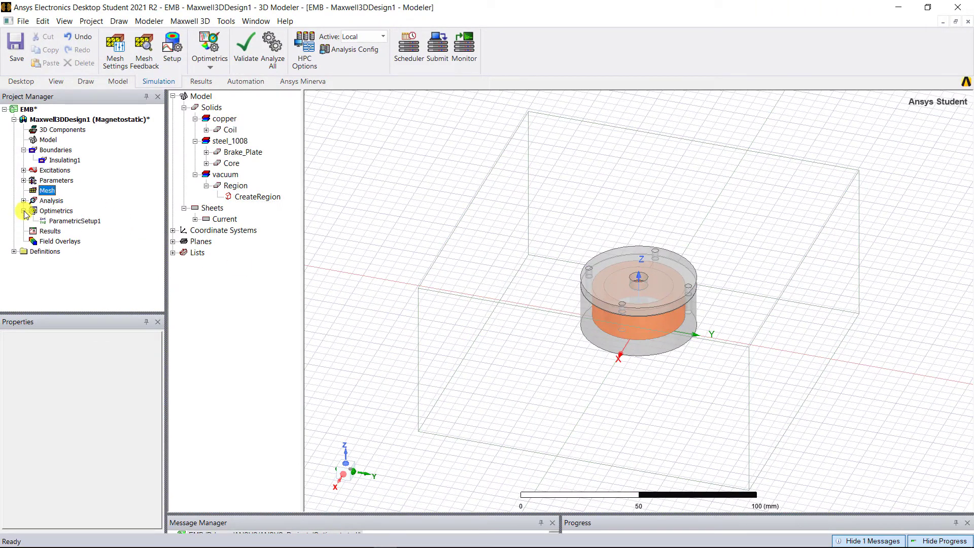
right_click(94, 222)
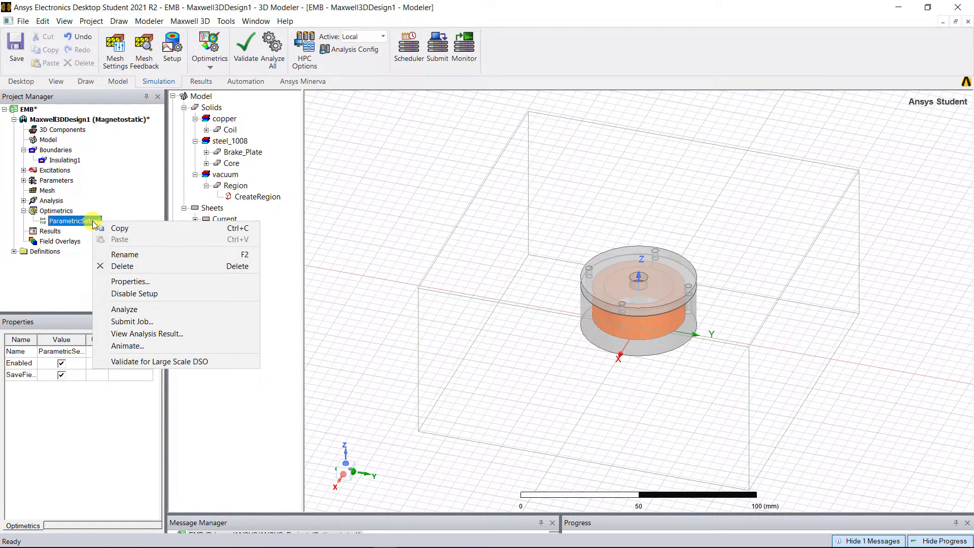
left_click(131, 310)
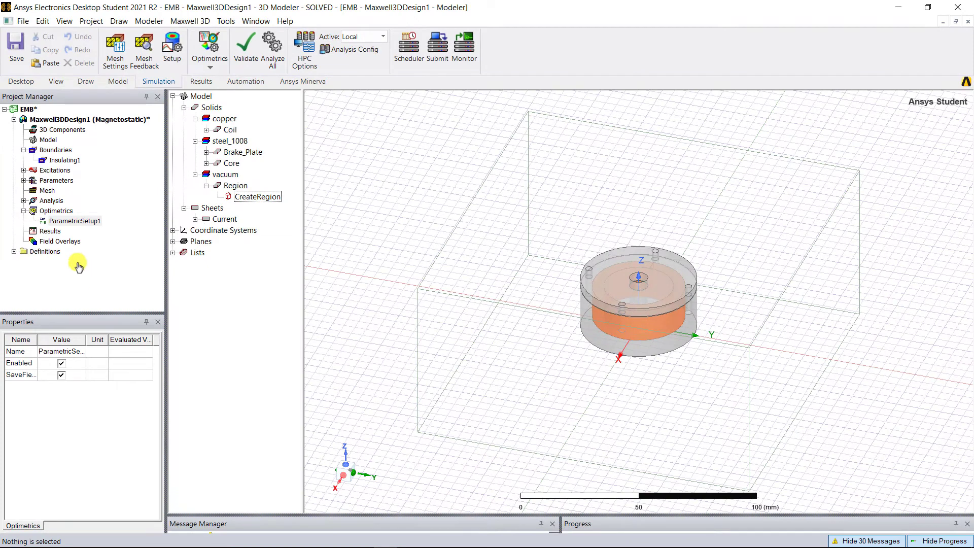
Create a rectangular magnetostatic report of Force1's Force_mag versus gap, then close the report setup.
left_click(50, 231)
right_click(51, 233)
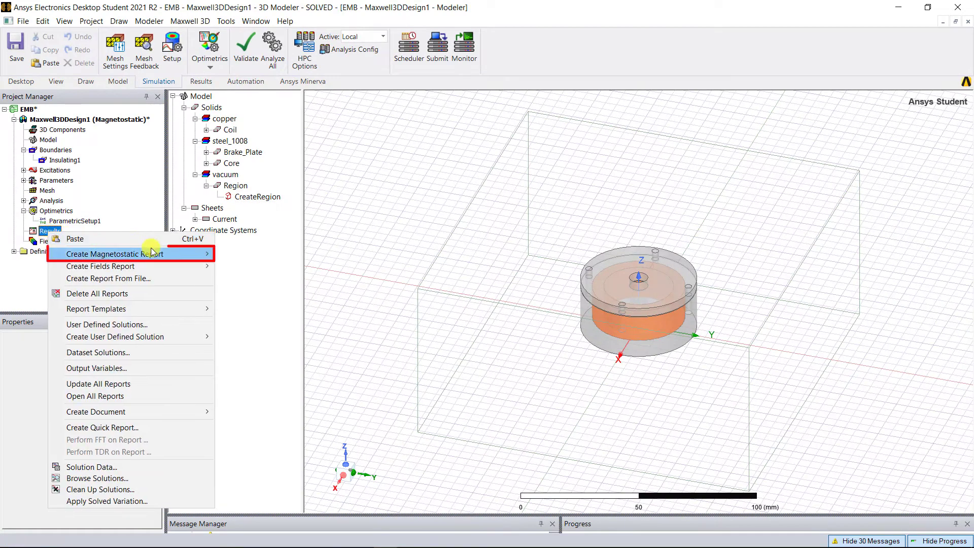
mouse_move(185, 256)
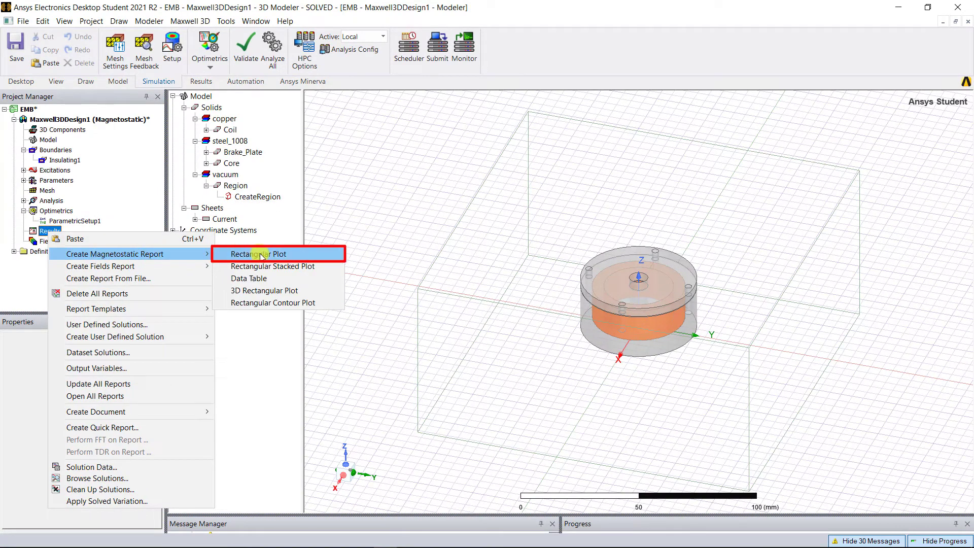
left_click(258, 254)
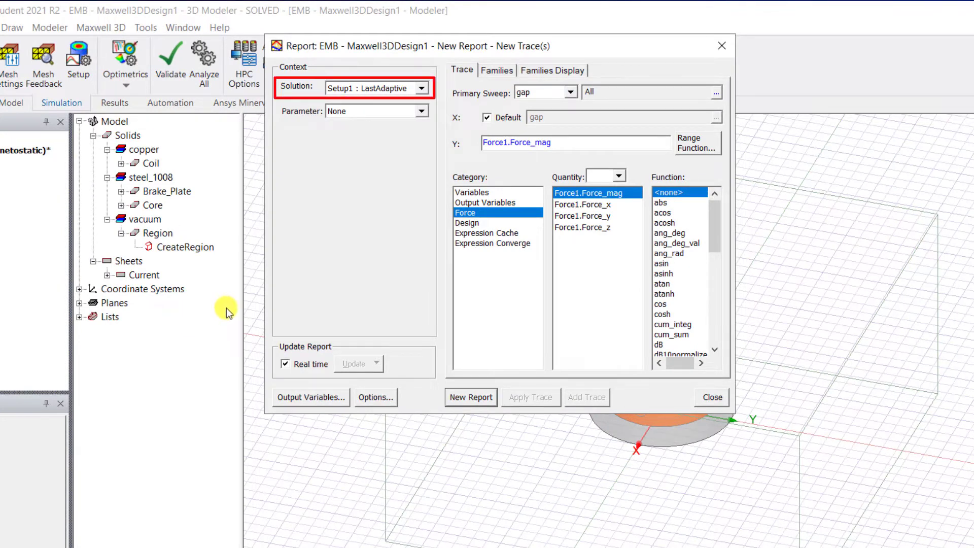
left_click(388, 111)
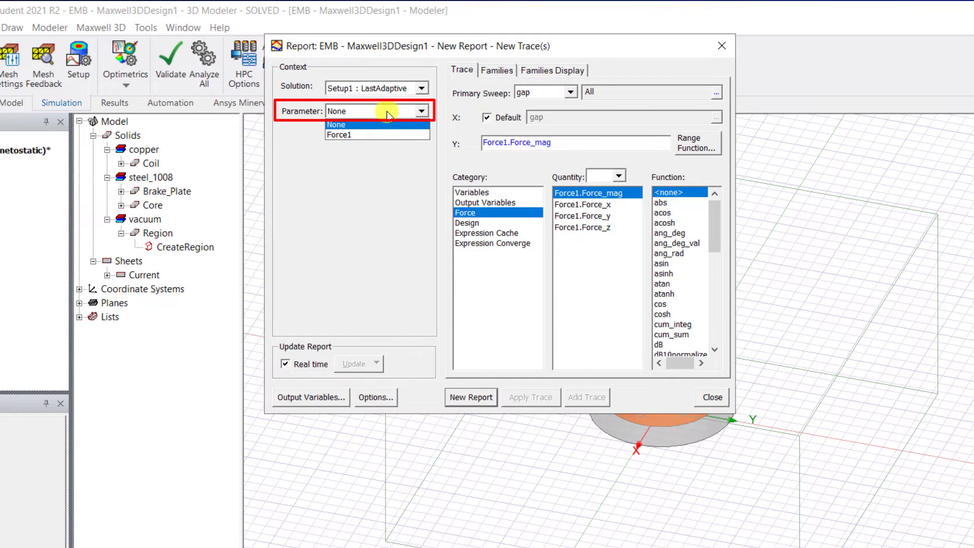
left_click(385, 135)
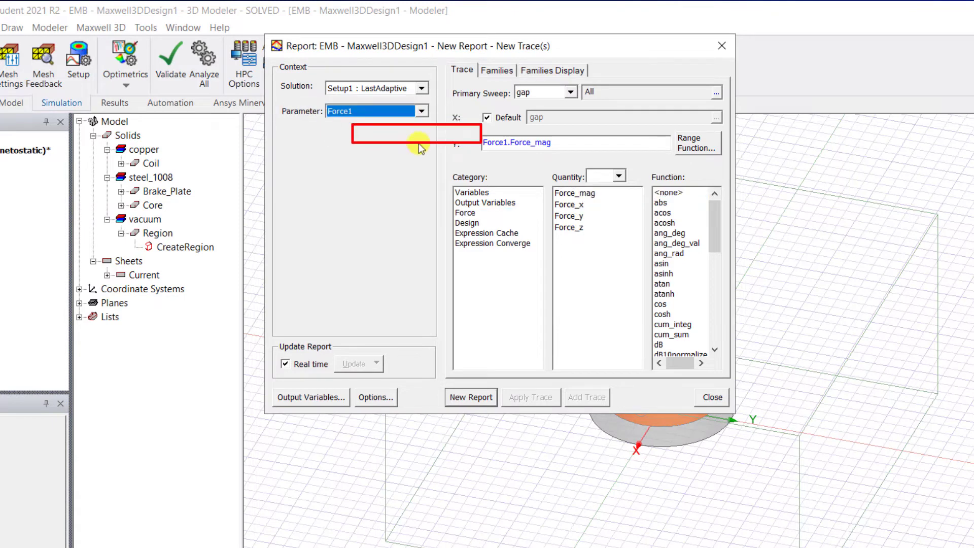
left_click(578, 193)
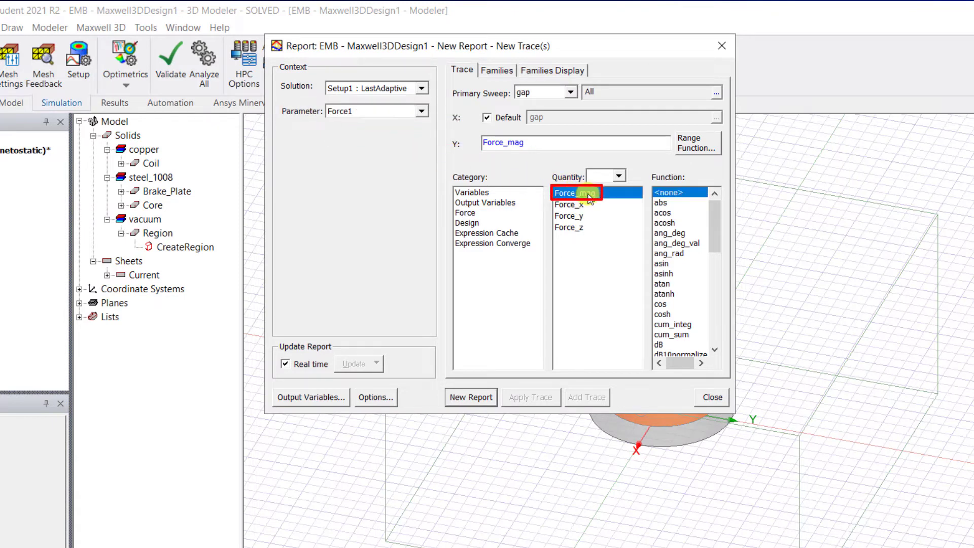
left_click(471, 398)
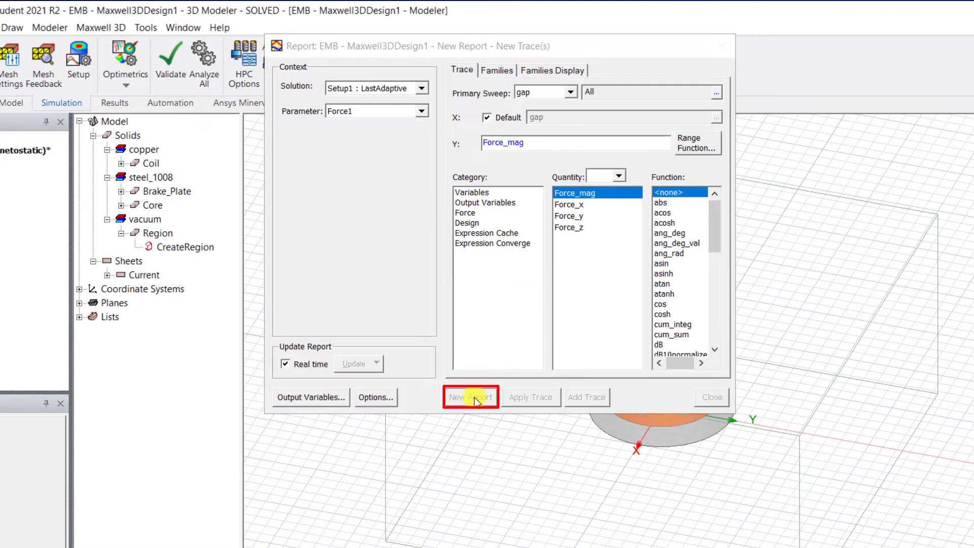
left_click(708, 397)
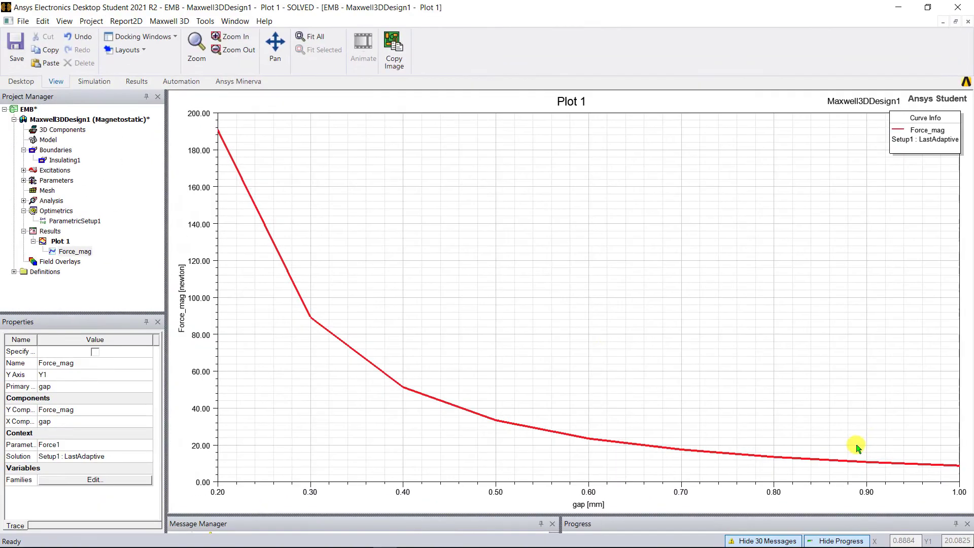
left_click(86, 122)
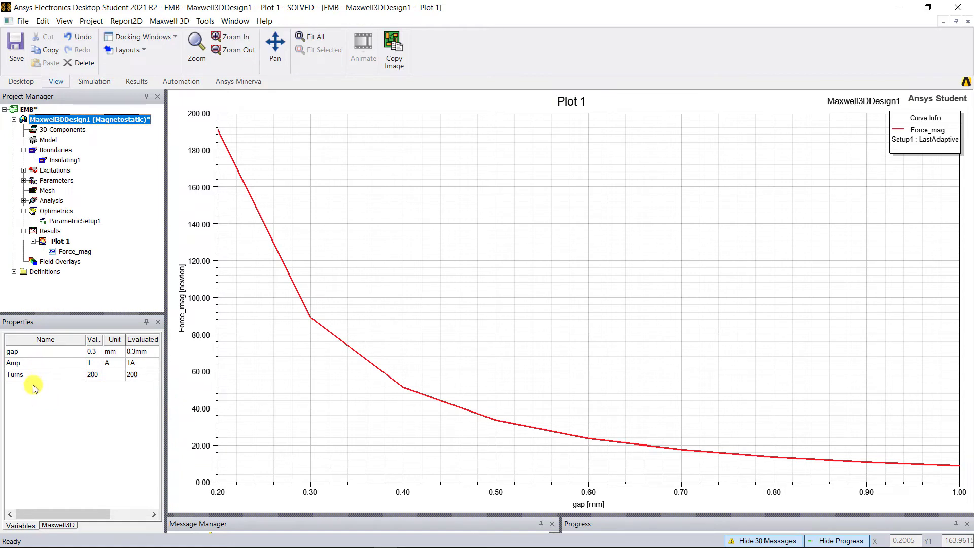
Go back to the Maxwell3DDesign1 brake model and select the Global:XZ plane.
left_click(69, 121)
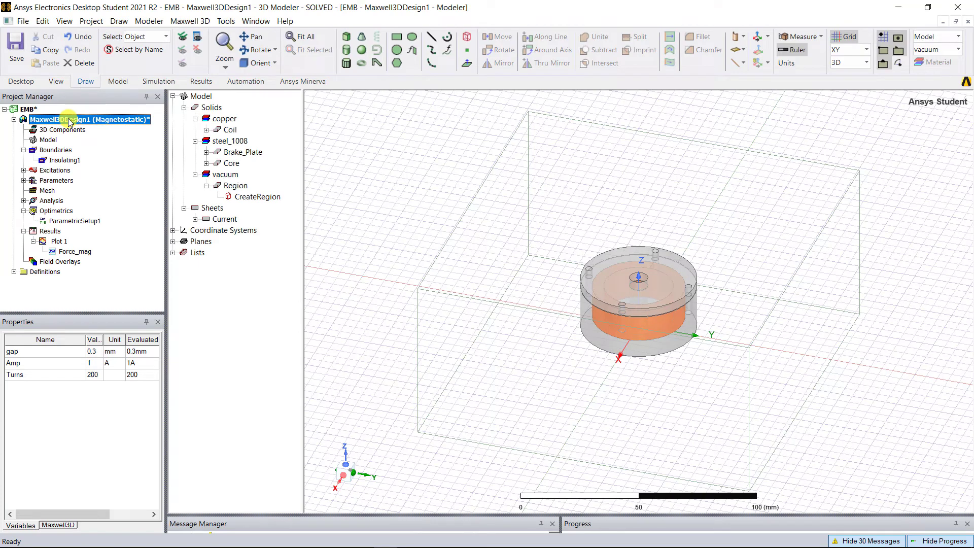
left_click(173, 241)
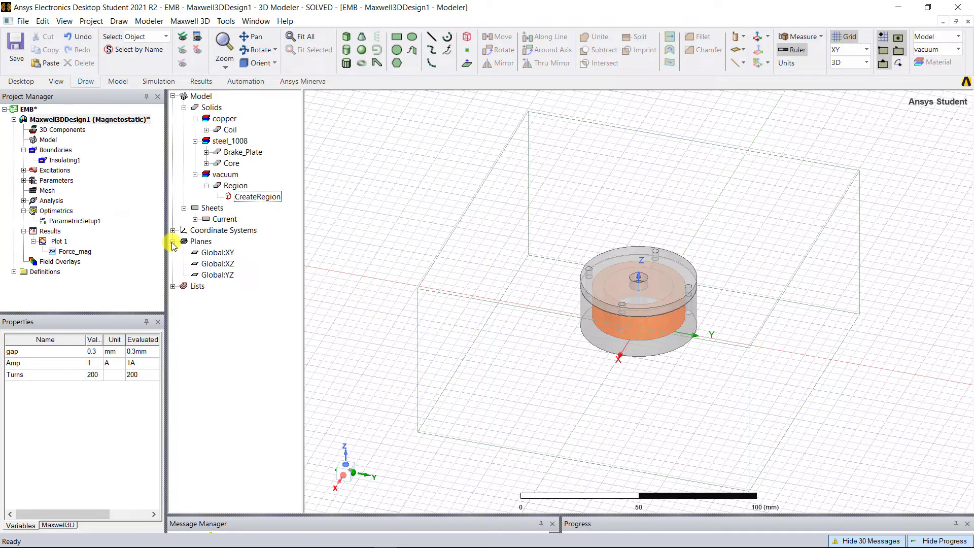
left_click(216, 263)
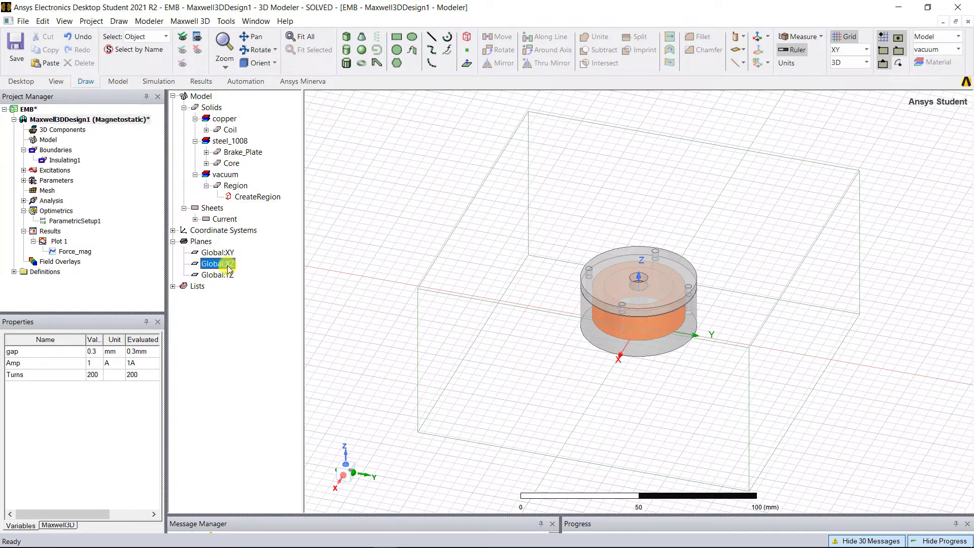
Create a Mag_B field overlay on the global XZ plane.
right_click(68, 267)
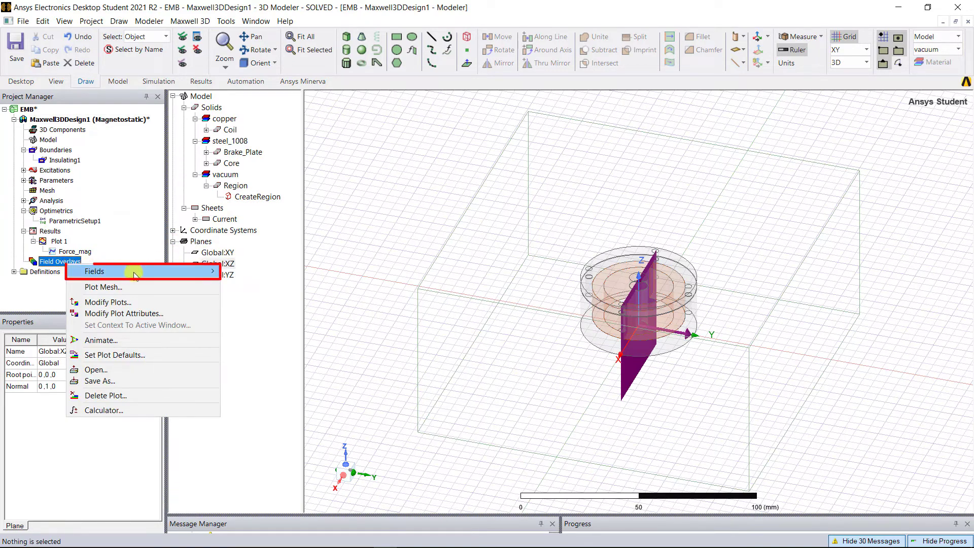
mouse_move(193, 277)
mouse_move(304, 283)
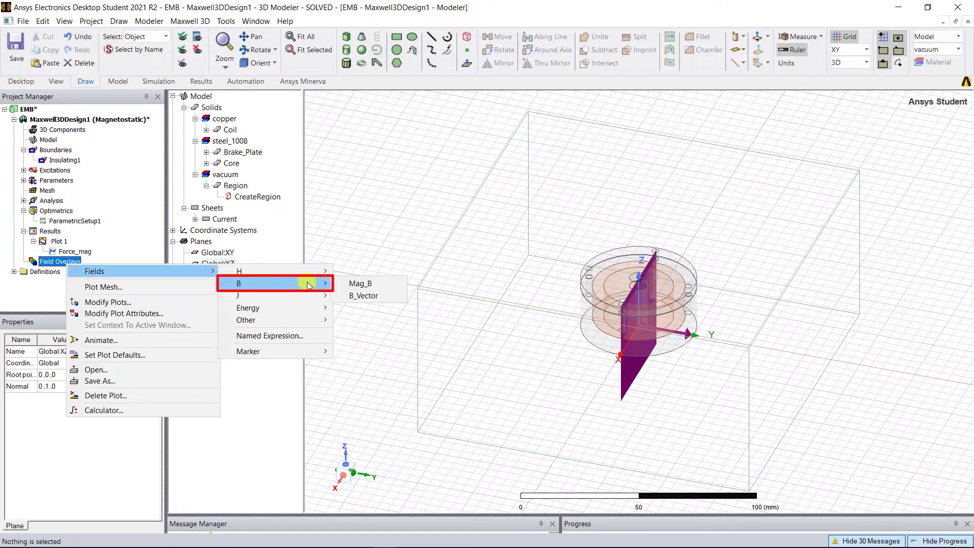
left_click(357, 283)
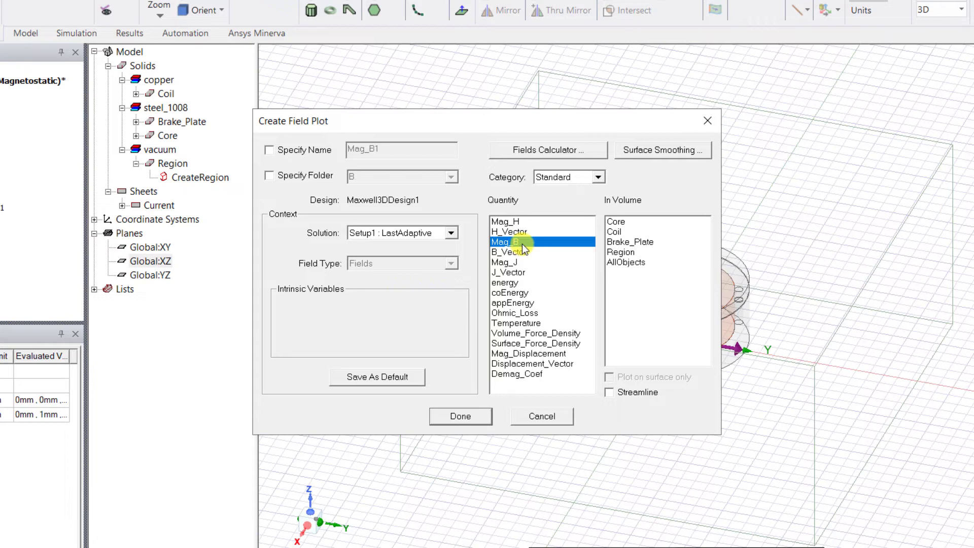
left_click(462, 415)
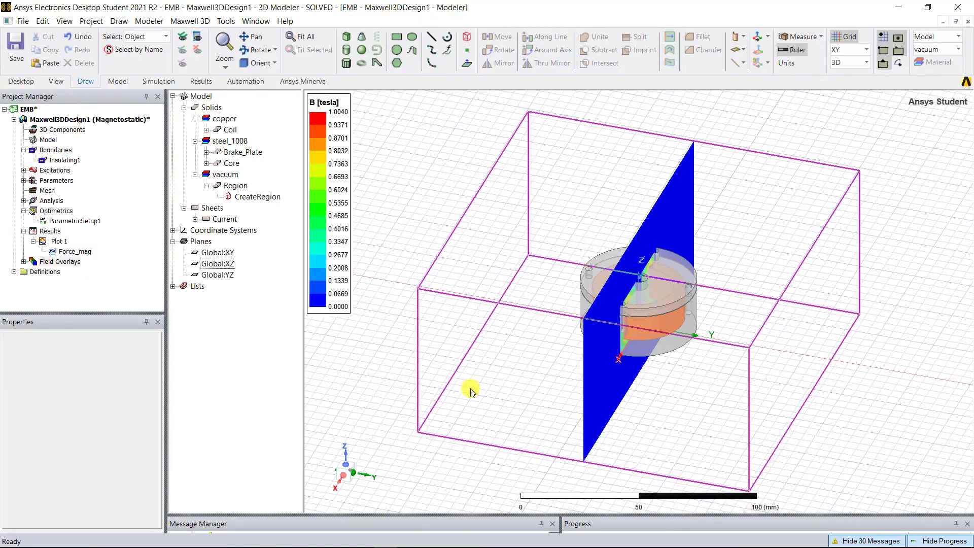
Orient the view to Right (-Y), expand Field Overlays to show Mag_B1, and zoom in.
left_click(275, 64)
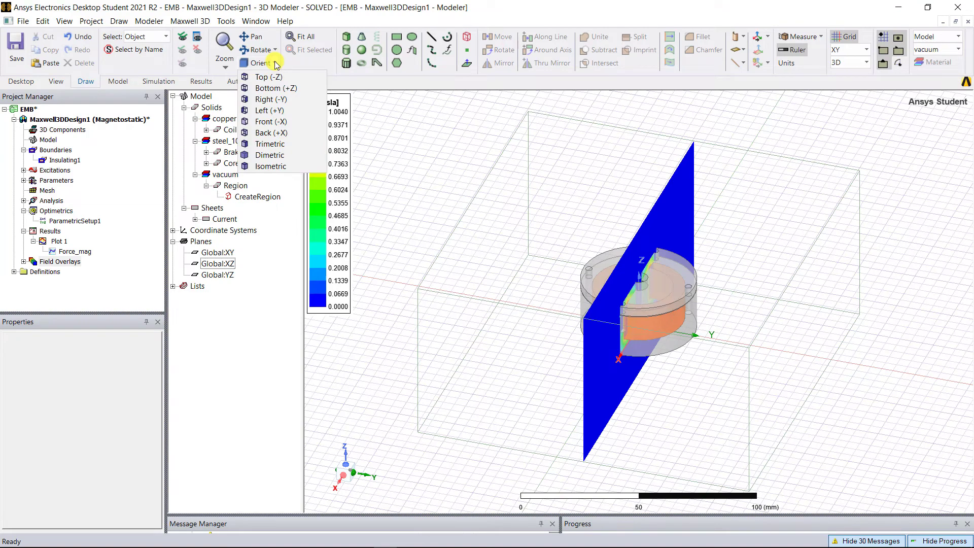
left_click(269, 100)
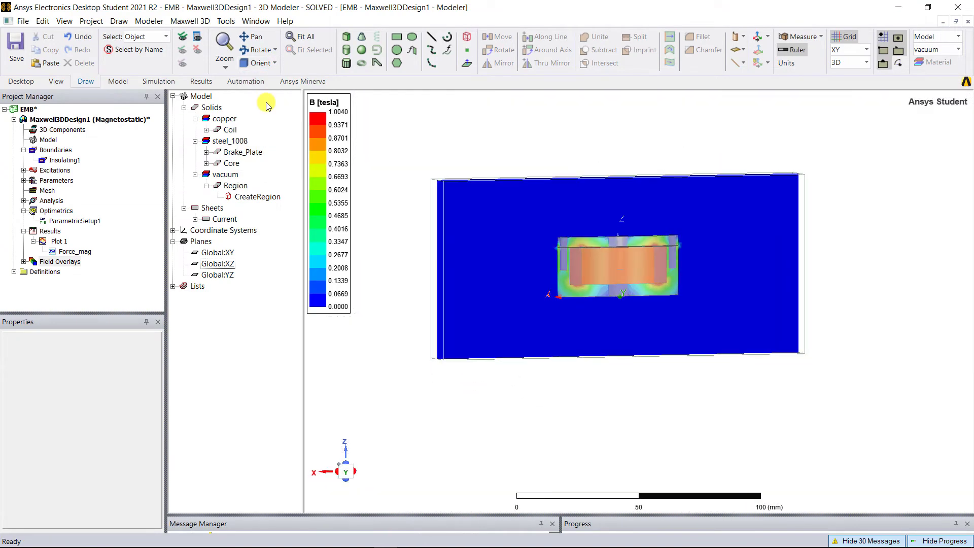
left_click(24, 261)
left_click(44, 273)
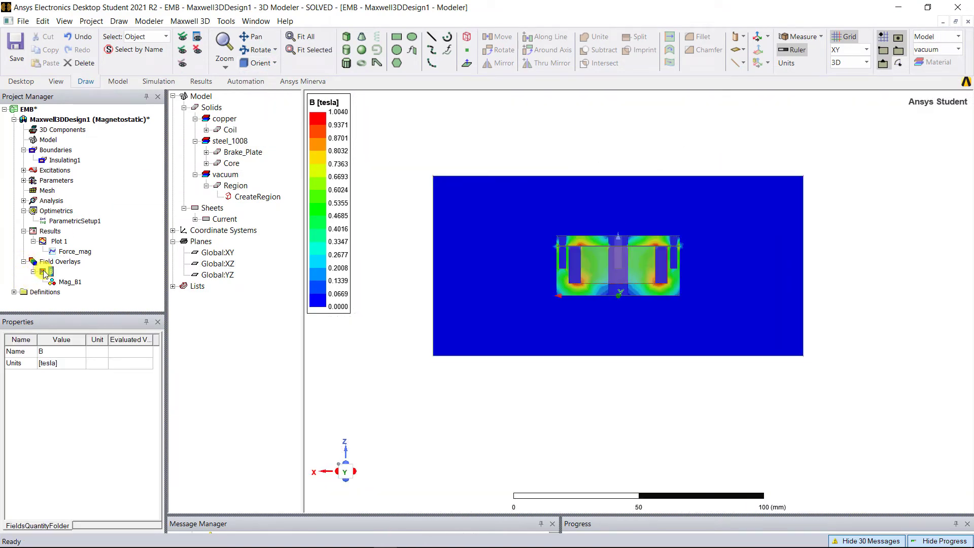
scroll(726, 243, "up", 3)
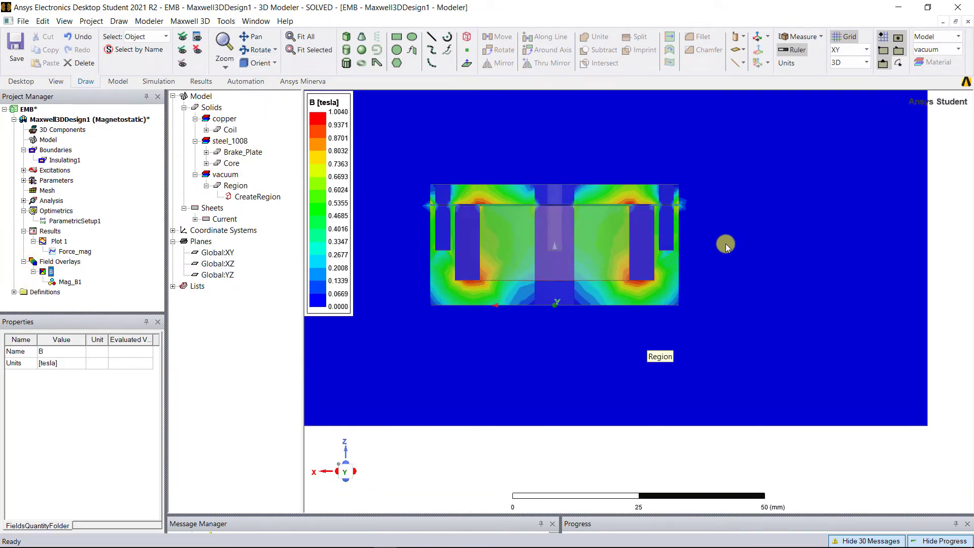
Animate Mag_B1 over all ParametricSetup1 gap variations.
right_click(69, 282)
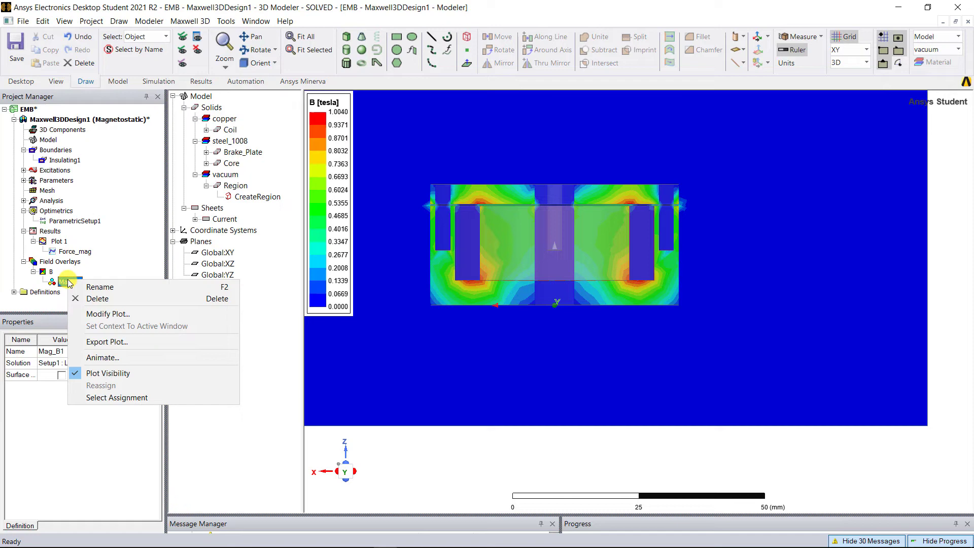
left_click(102, 357)
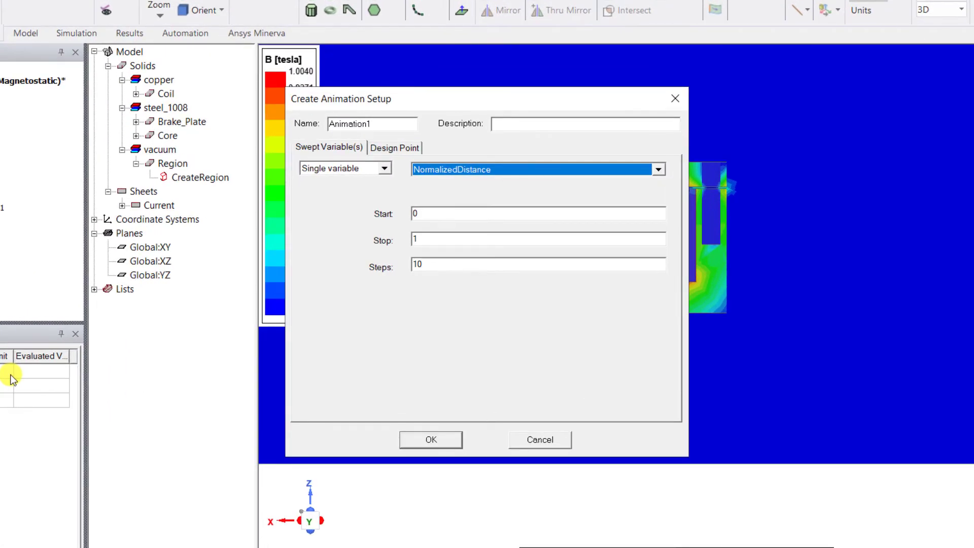
left_click(384, 168)
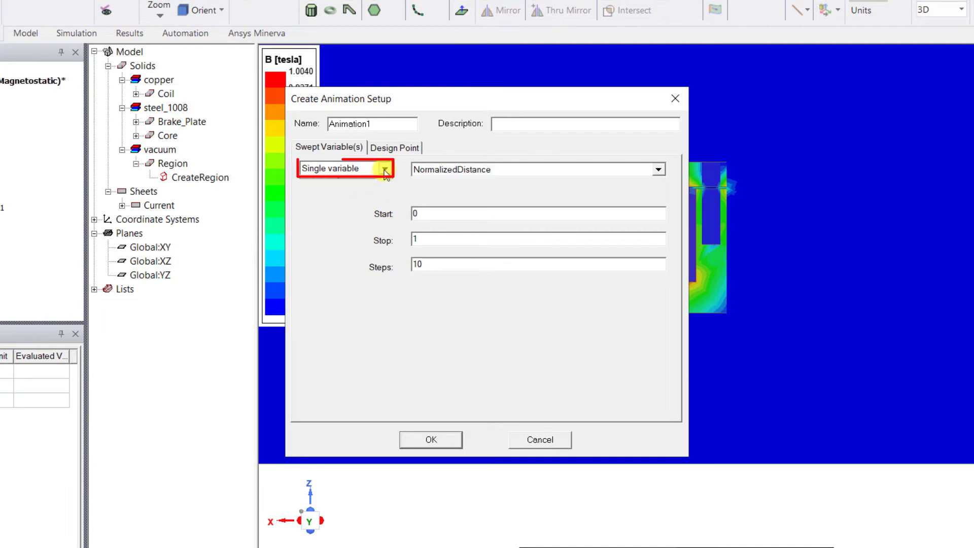
left_click(363, 195)
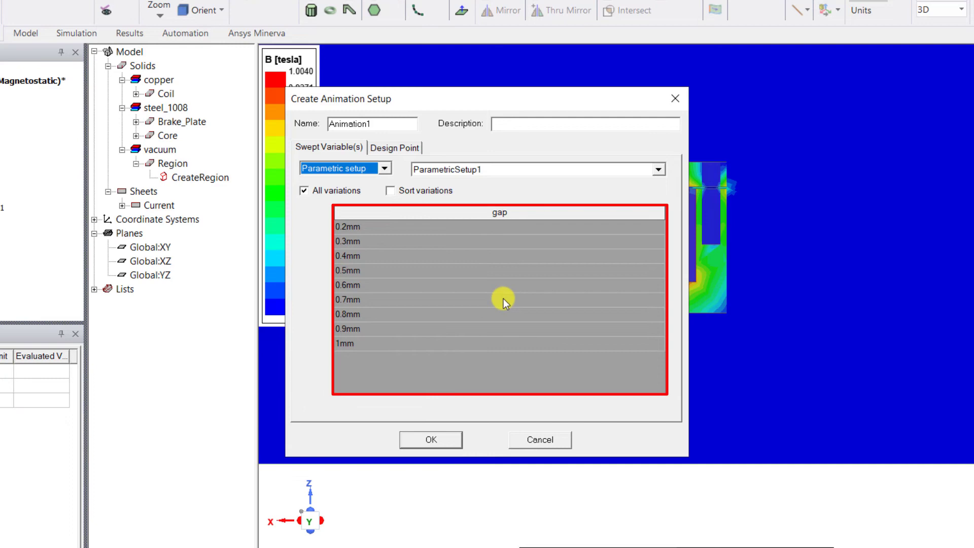
left_click(430, 440)
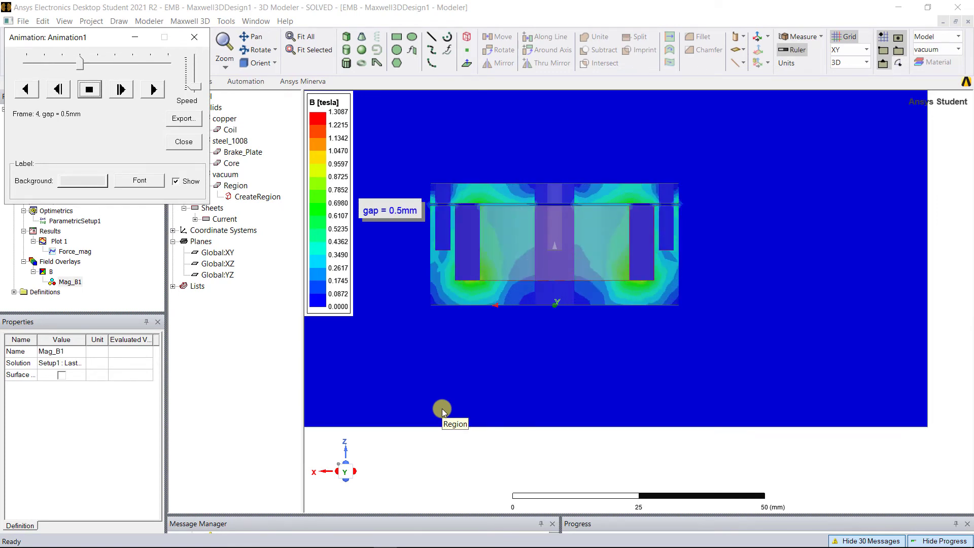
Raise the Animation1 speed slider so the gap frames play faster.
left_click_drag(195, 86, 195, 80)
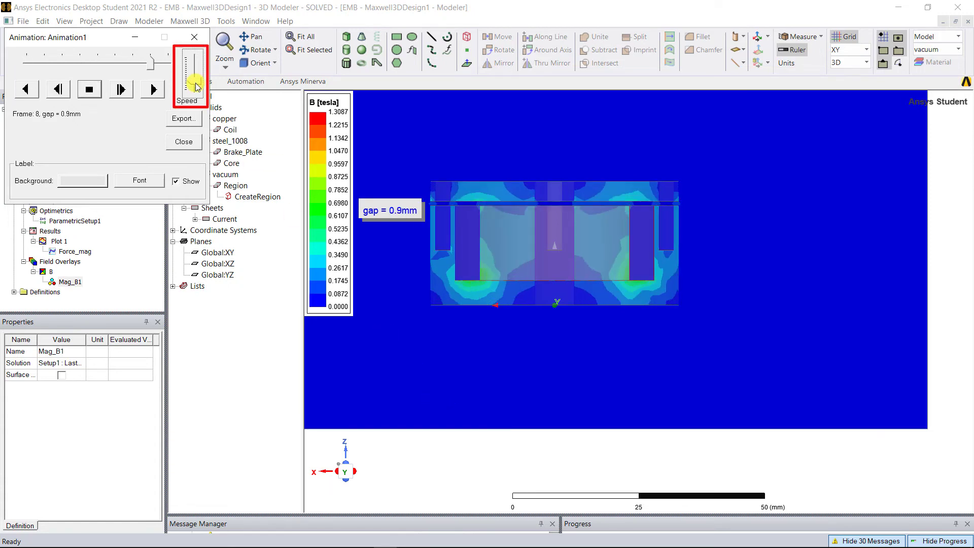
left_click(195, 81)
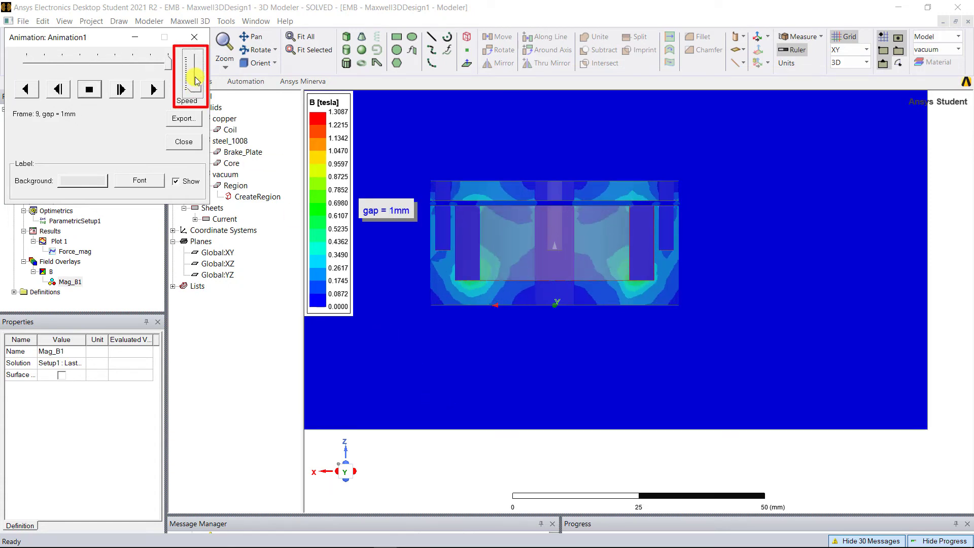